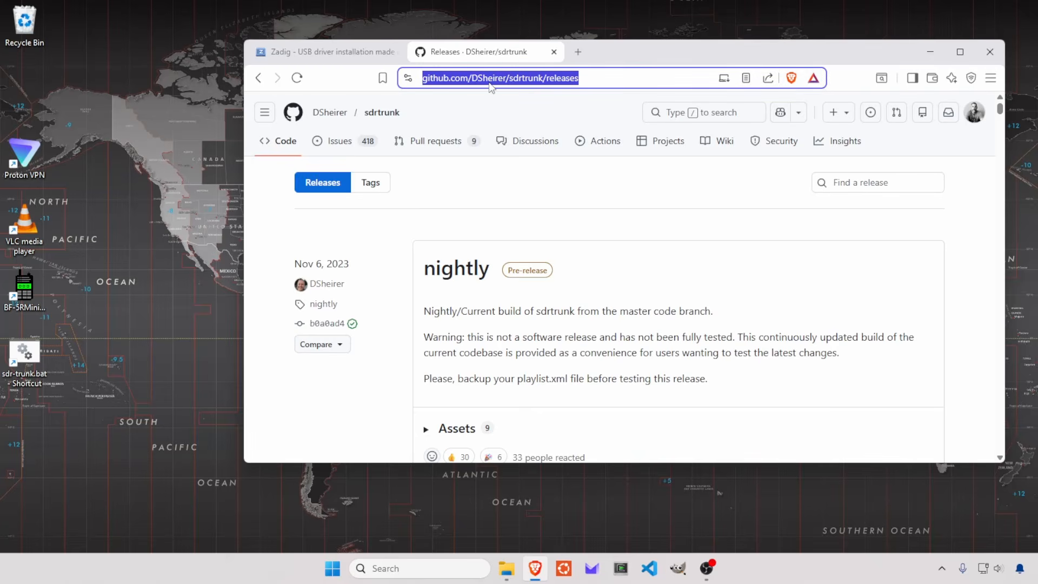
- Expand the assets of the nightly pre-release on the sdrtrunk releases page and examine the Windows downloads
left_click(708, 332)
scroll(509, 323, "down", 2)
left_click(428, 308)
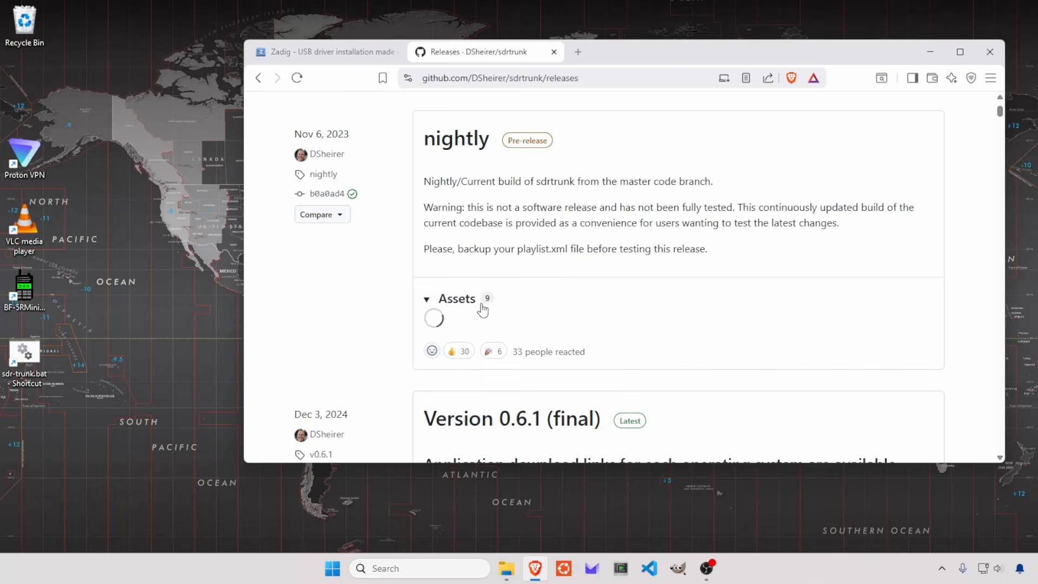
scroll(598, 329, "down", 3)
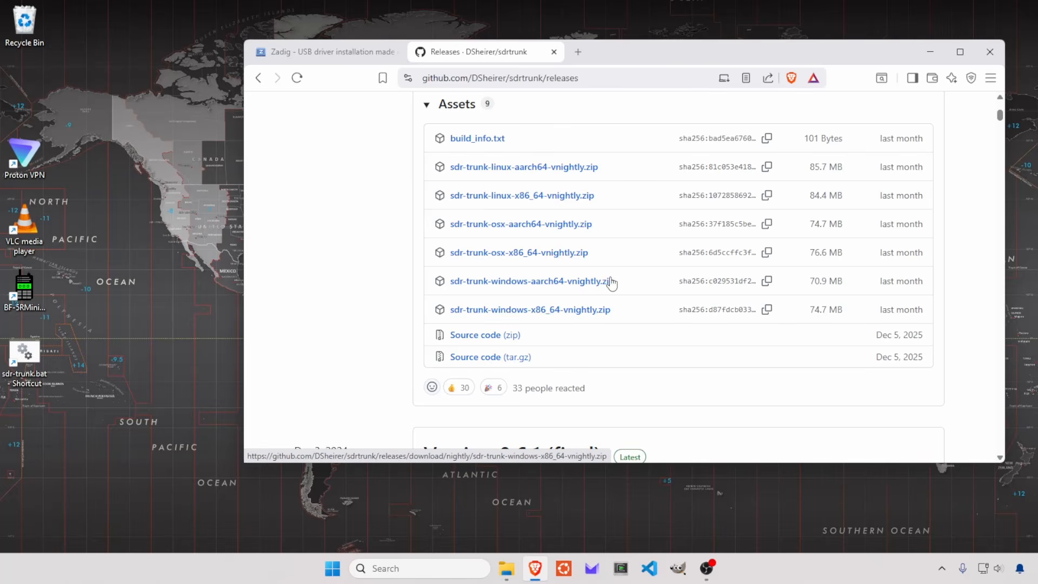
- Review the Zadig 2.9 download on the Zadig site and run zadig-2.9.exe from the Downloads folder
left_click(352, 54)
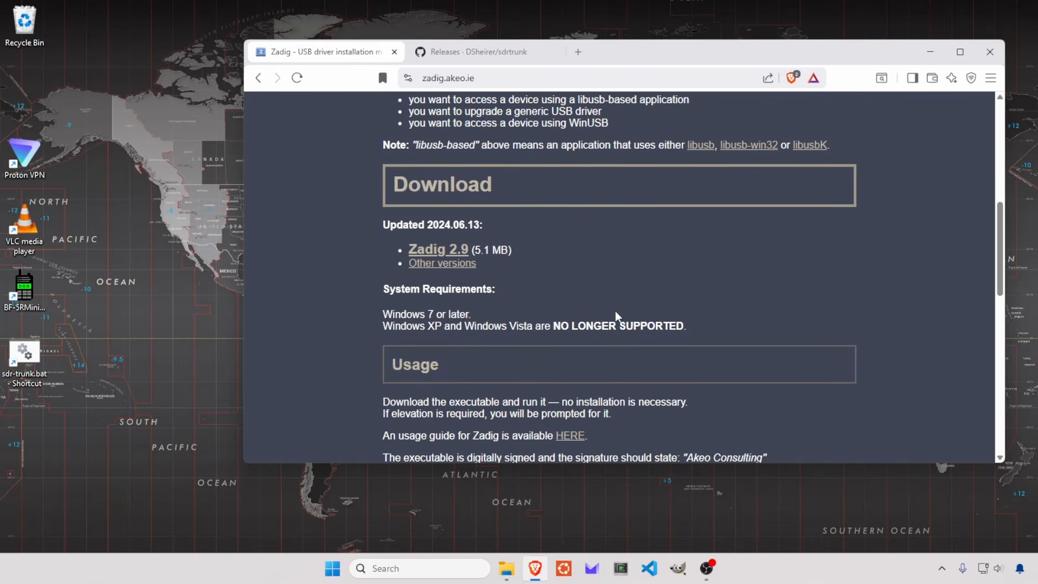
scroll(585, 309, "up", 2)
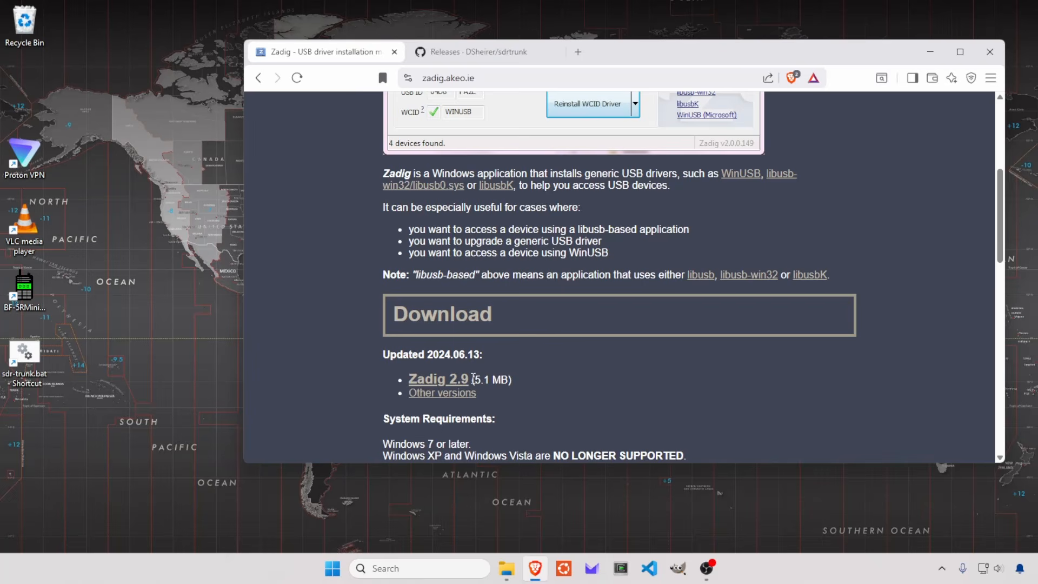
left_click(507, 569)
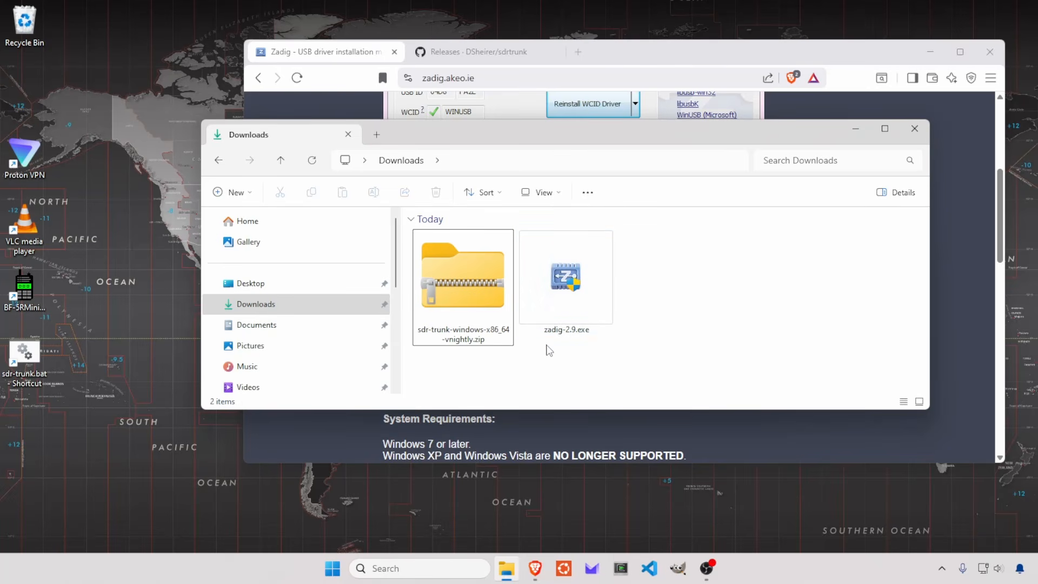
double_click(565, 277)
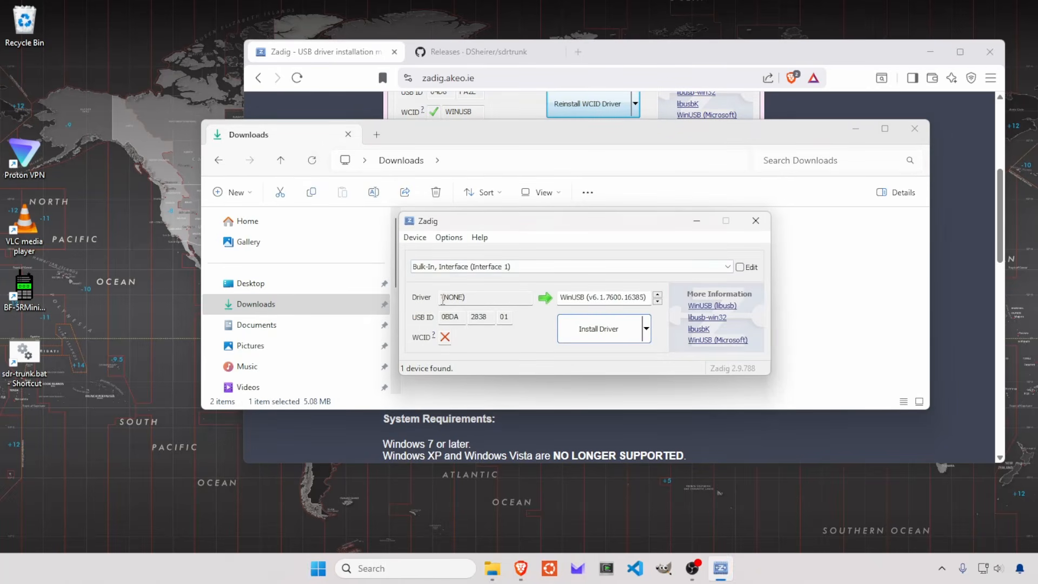
- List all USB devices in Zadig, check the driver of Bulk-In, Interface (Interface 0), and close Zadig
left_click(728, 266)
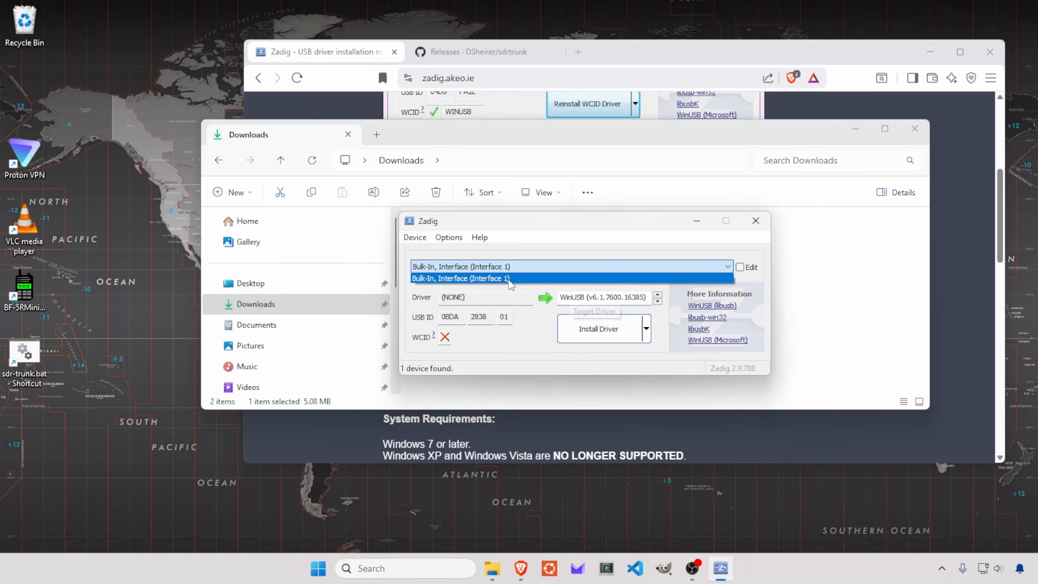
left_click(529, 239)
left_click(449, 237)
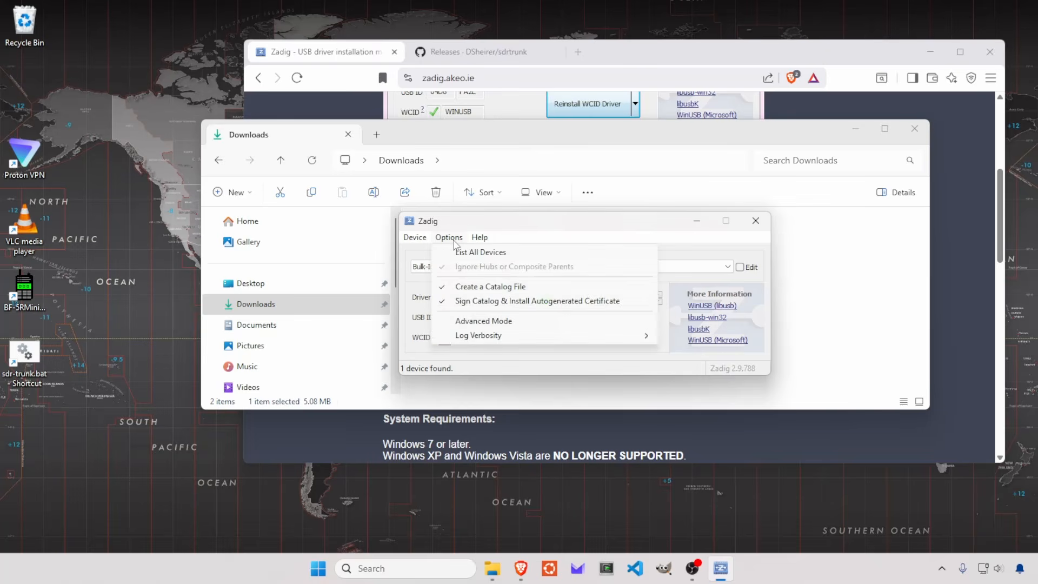
left_click(523, 254)
left_click(595, 266)
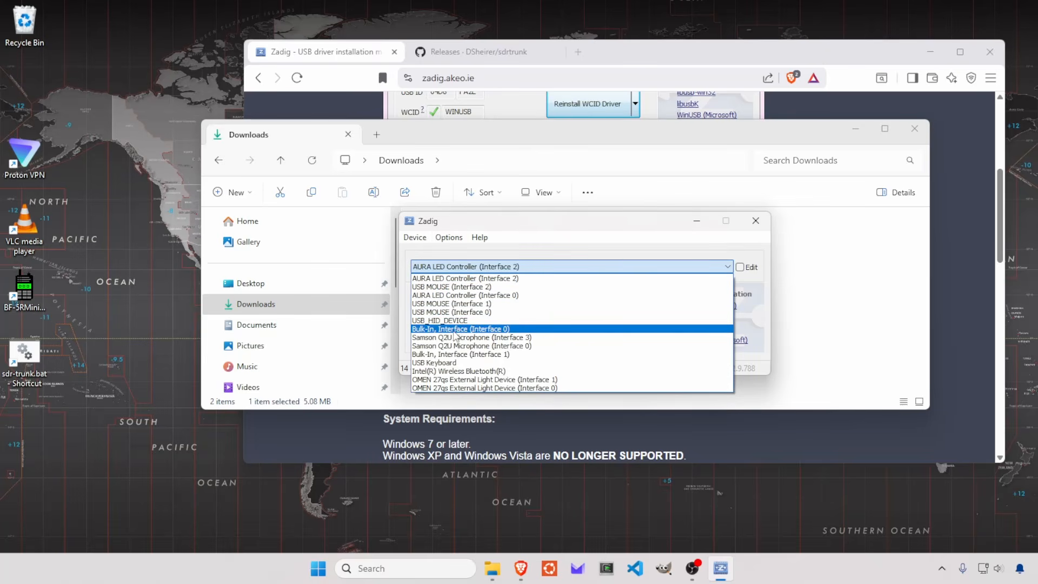
left_click(491, 331)
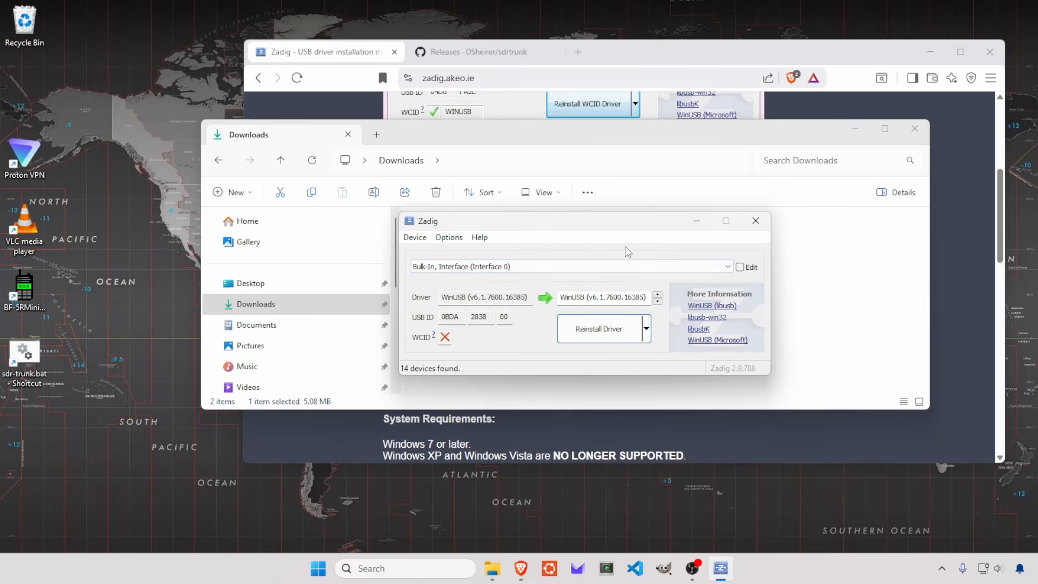
left_click(748, 226)
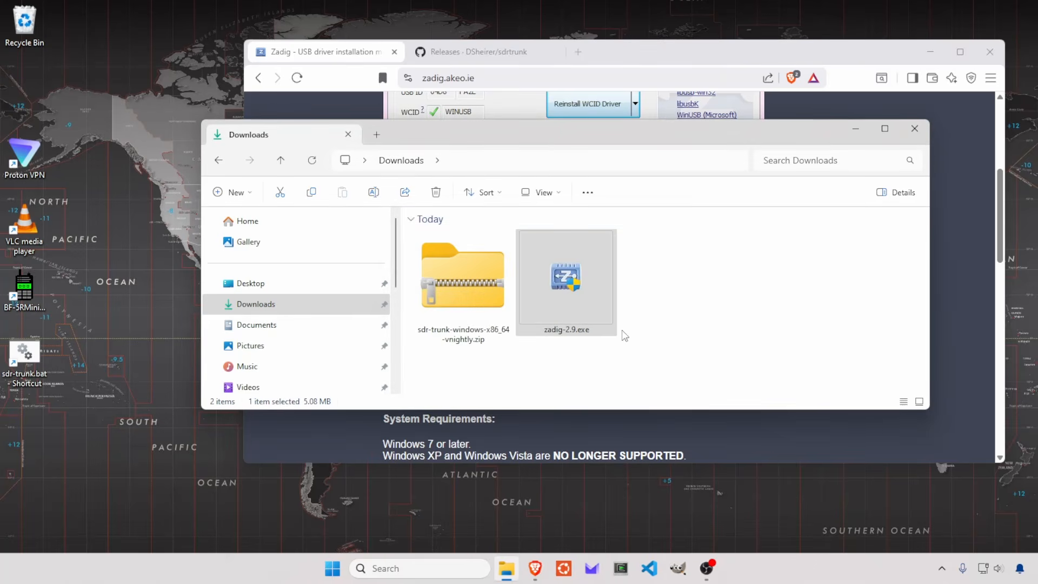
- Extract sdr-trunk-windows-x86_64-vnightly.zip to its suggested folder in Downloads
left_click(447, 280)
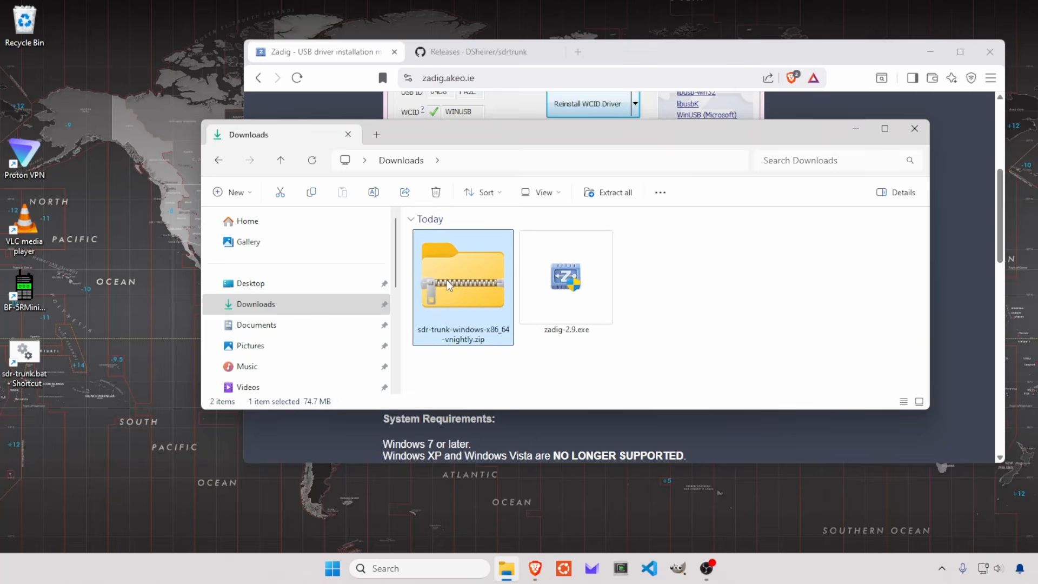
right_click(449, 279)
left_click(507, 326)
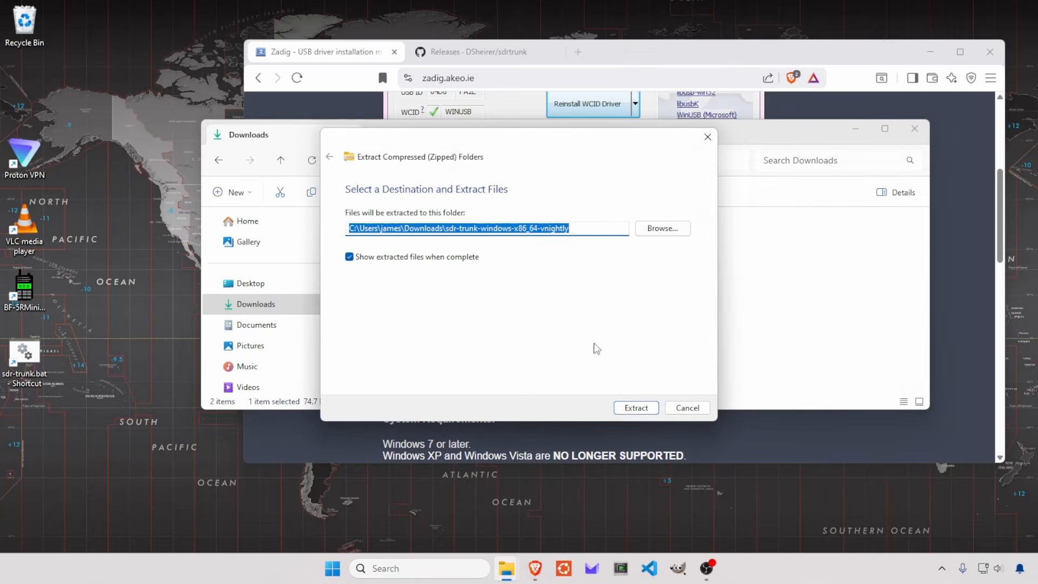
left_click(633, 408)
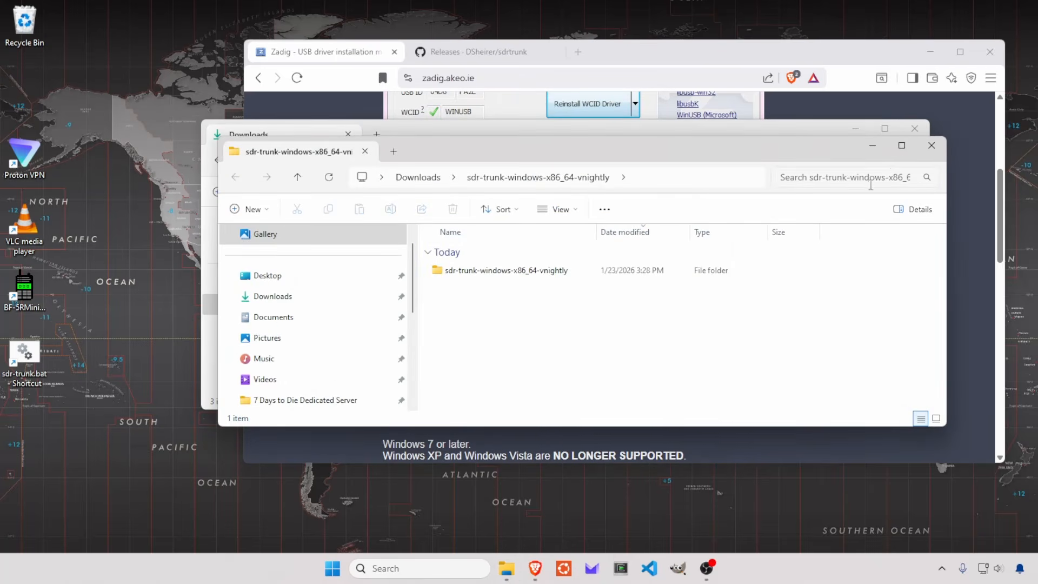
- Launch sdr-trunk.bat from the bin folder inside the extracted sdr-trunk-windows-x86_64-vnightly folder
left_click(444, 177)
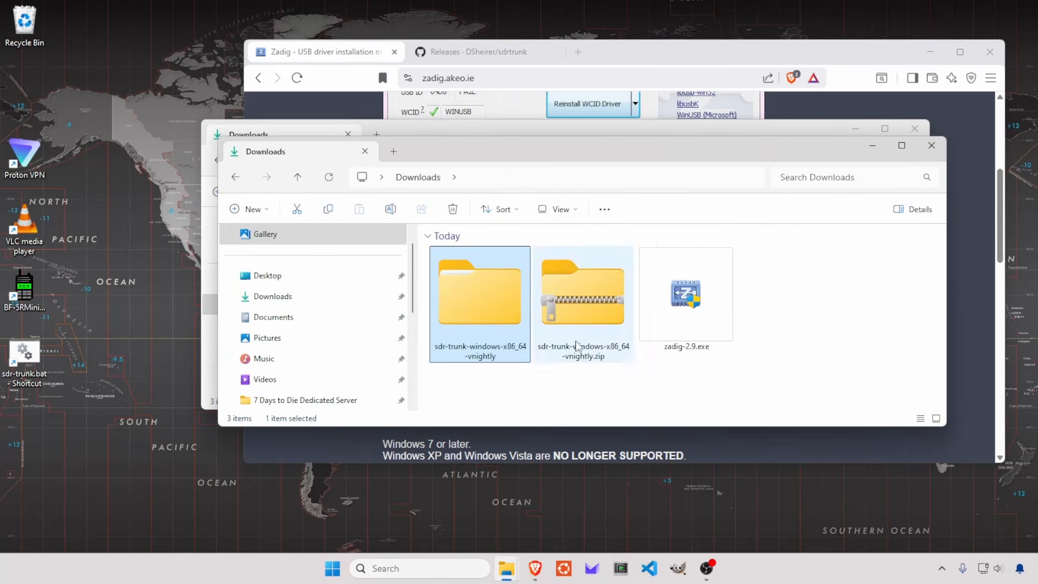
double_click(477, 304)
left_click(487, 270)
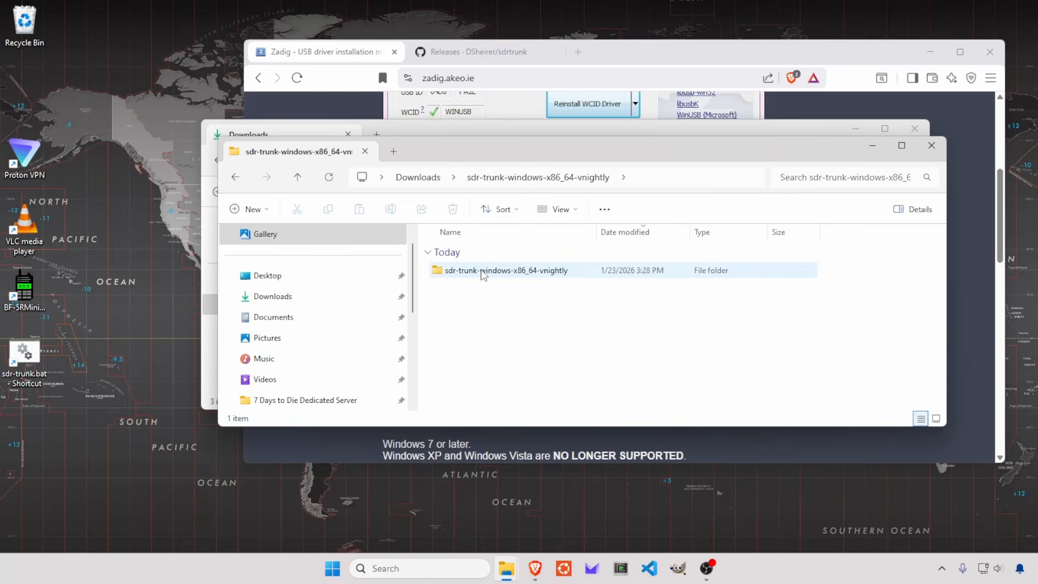
double_click(484, 273)
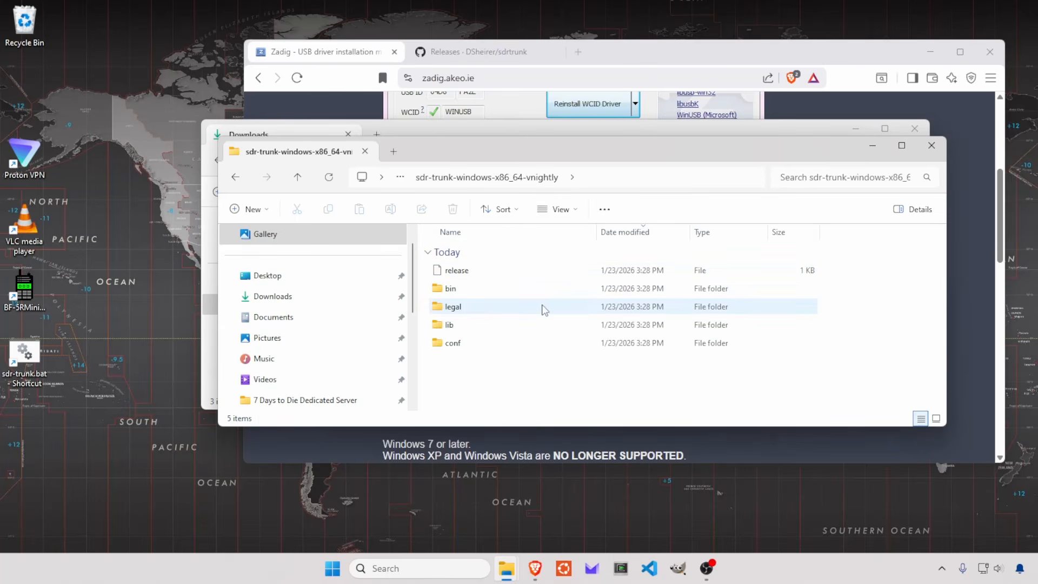
double_click(476, 290)
left_click(460, 470)
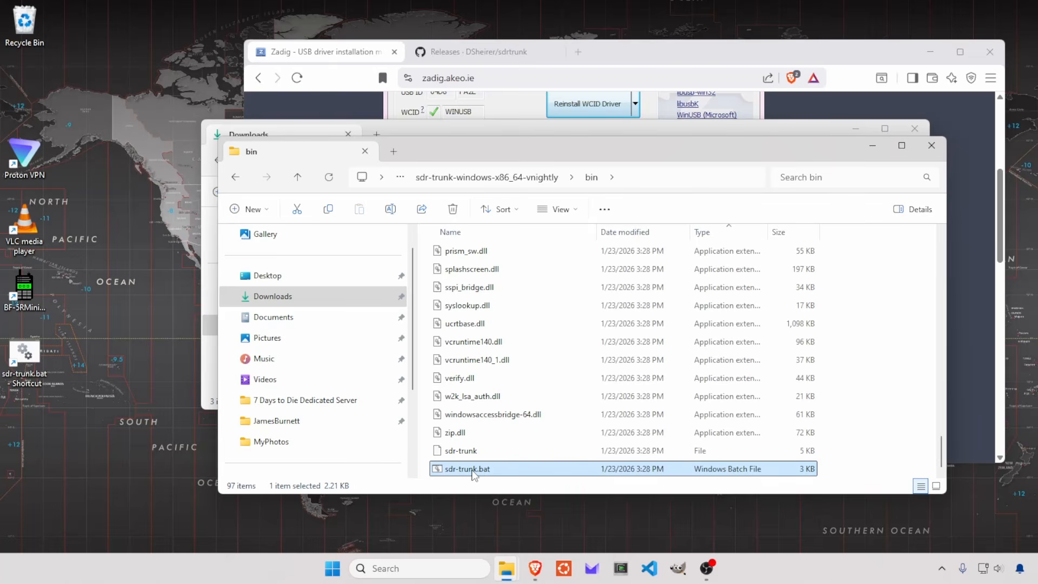
double_click(474, 471)
left_click(561, 296)
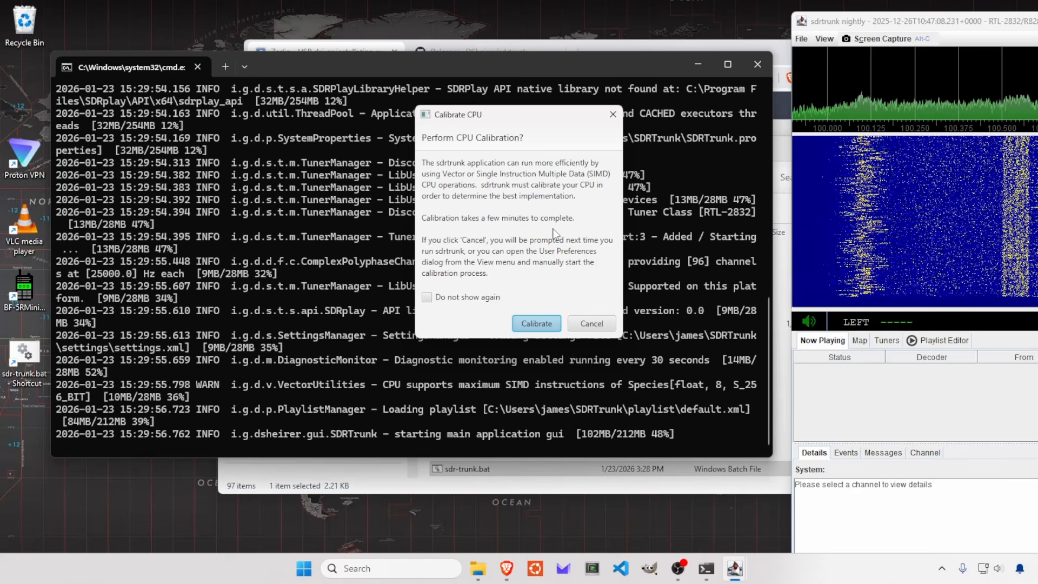
- Decline the CPU calibration, and resize and reposition the sdrtrunk window so it fits fully on the screen
left_click(591, 324)
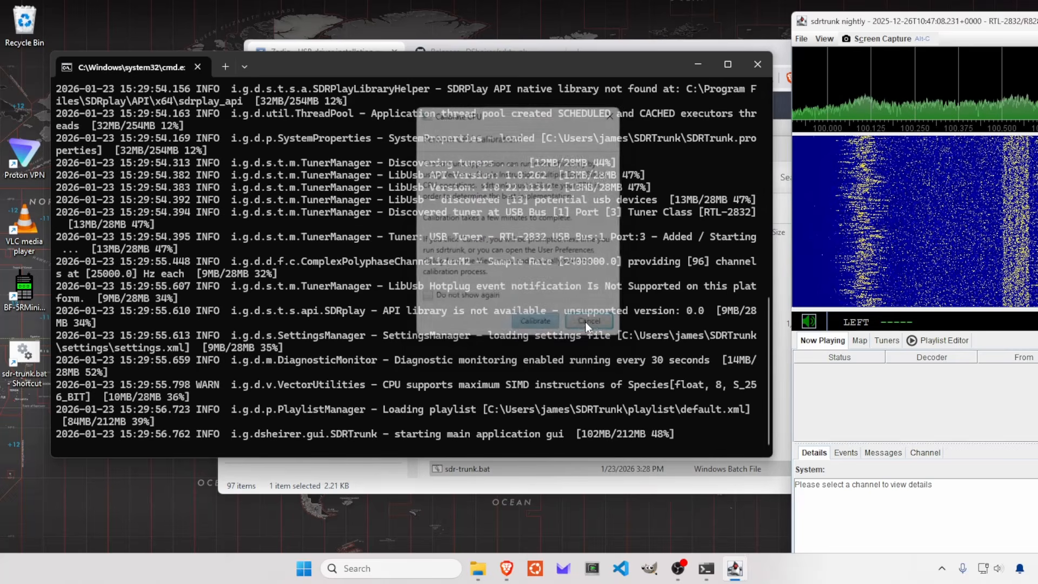
left_click_drag(792, 83, 594, 86)
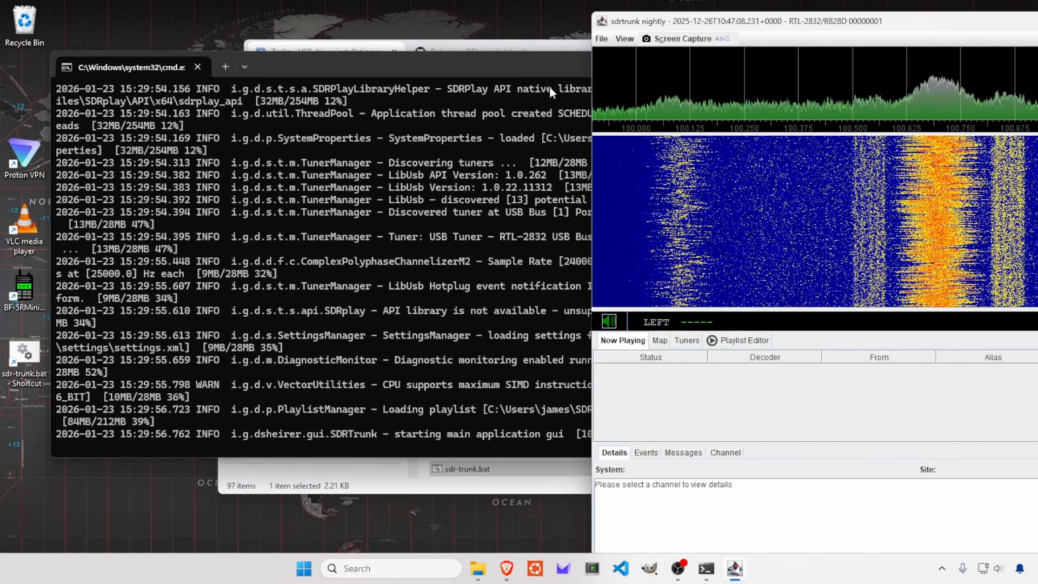
left_click_drag(746, 19, 269, 21)
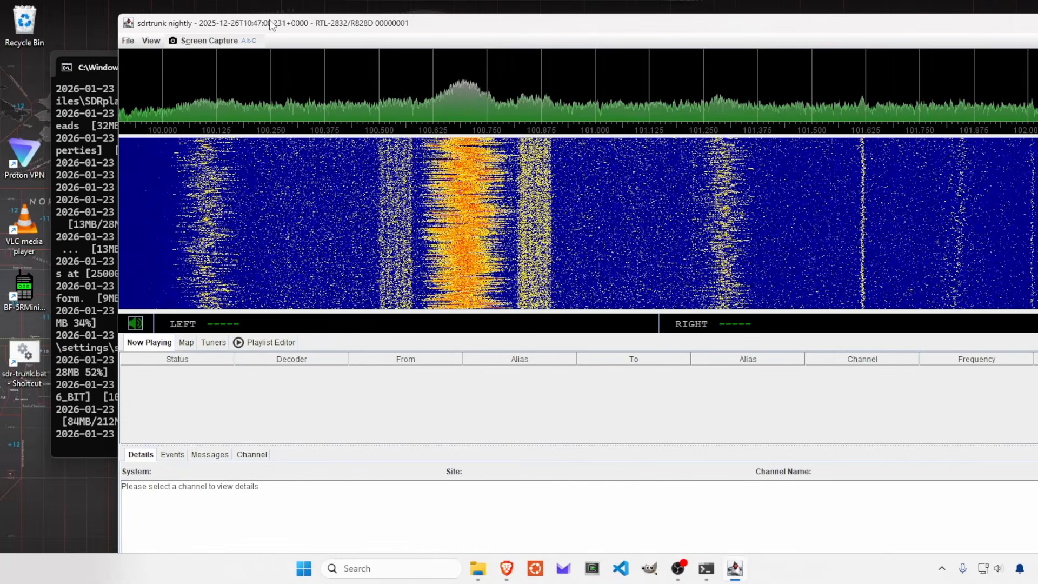
left_click_drag(120, 14, 311, 108)
left_click_drag(514, 115, 342, 59)
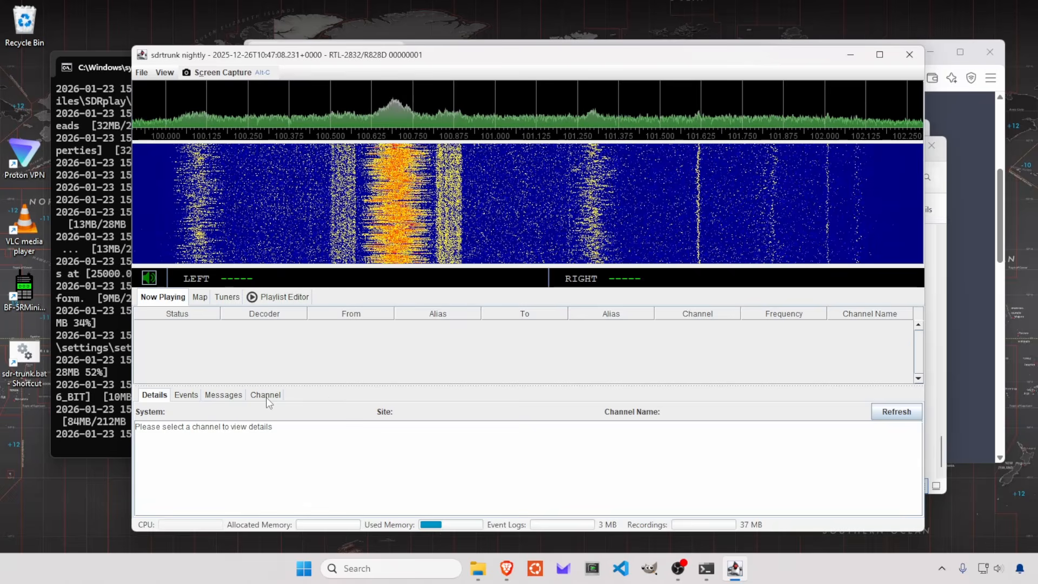
- Open the channel list in the Playlist Editor and add a new NBFM channel
left_click(285, 297)
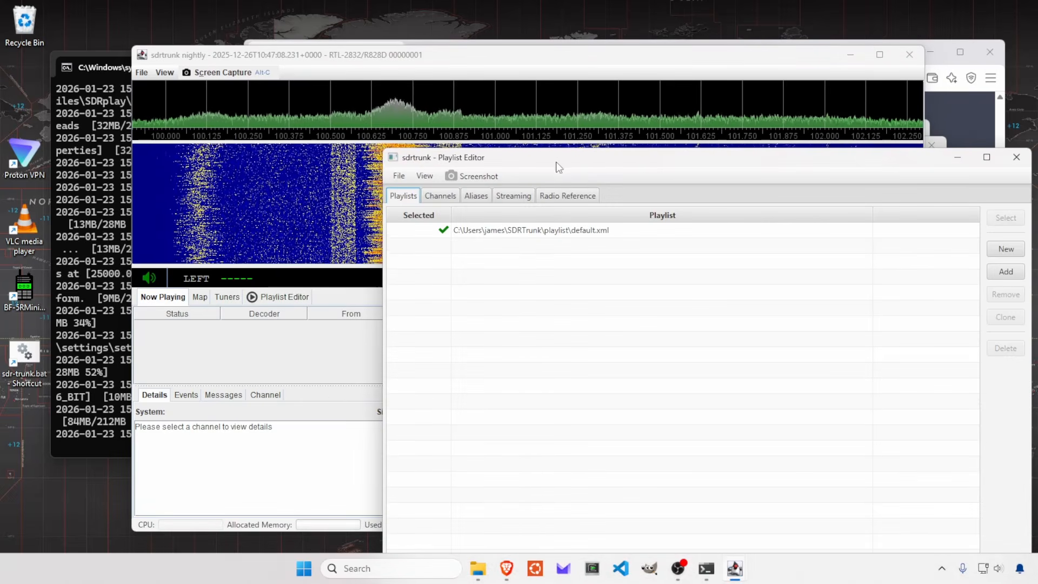
left_click_drag(563, 160, 483, 27)
left_click(294, 76)
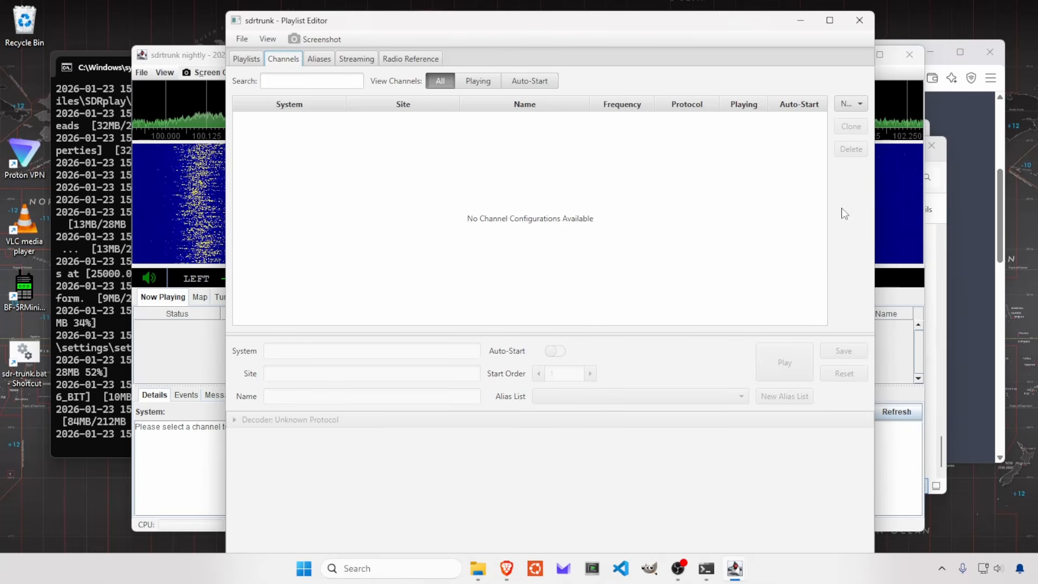
left_click(856, 102)
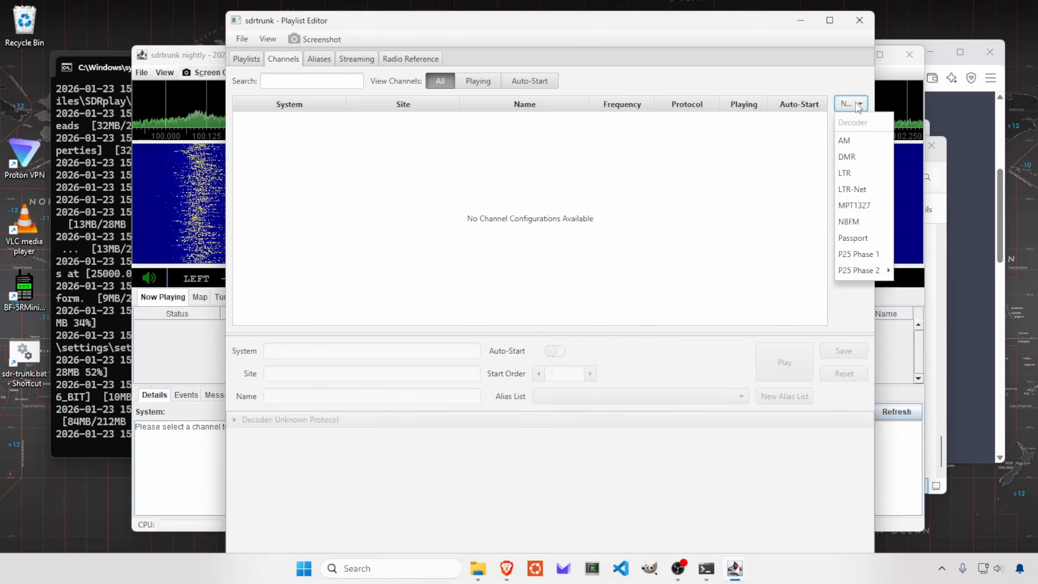
left_click(862, 226)
- Set the NBFM channel's system to FM, site to Augusta, name to Sherif and frequency to 460.400 MHz, and save it
left_click(357, 352)
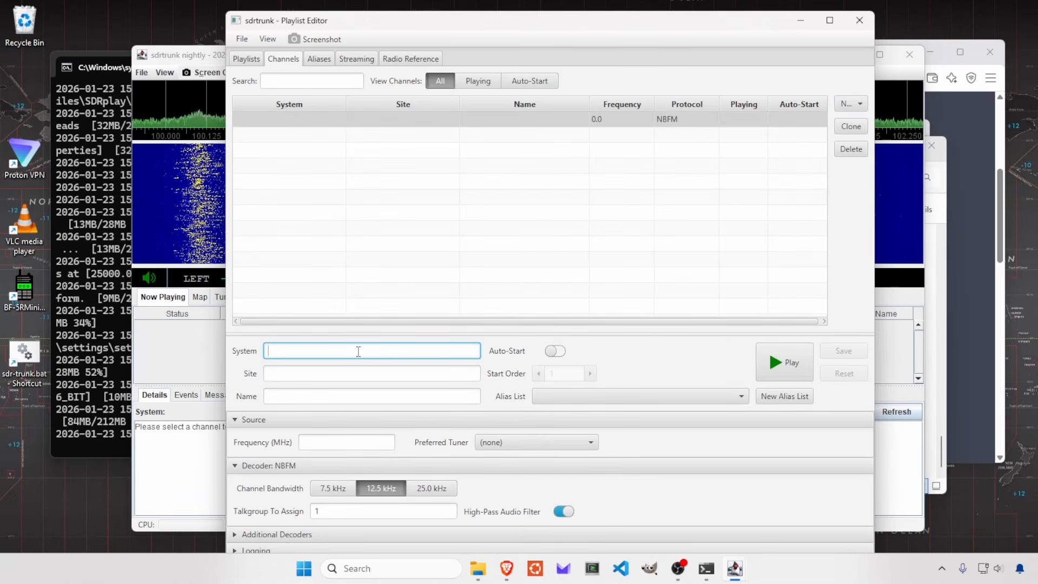
type("FM")
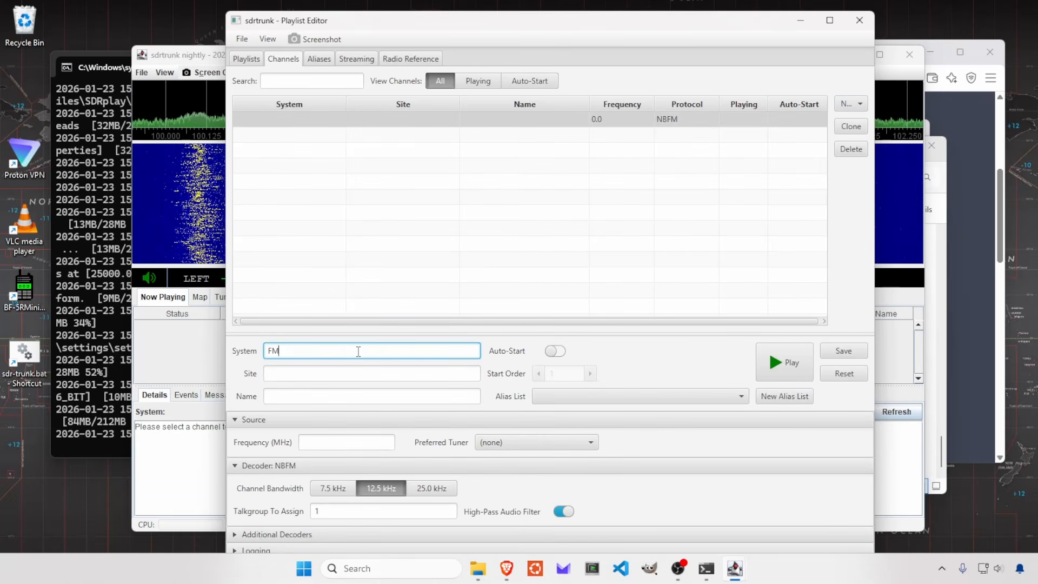
left_click(328, 374)
type("Au")
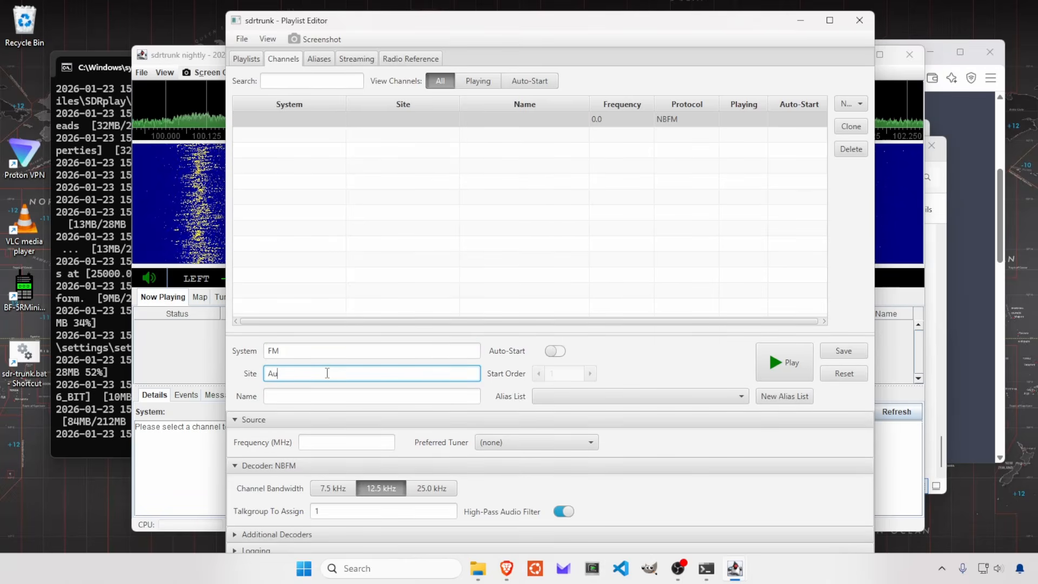
type("gusta")
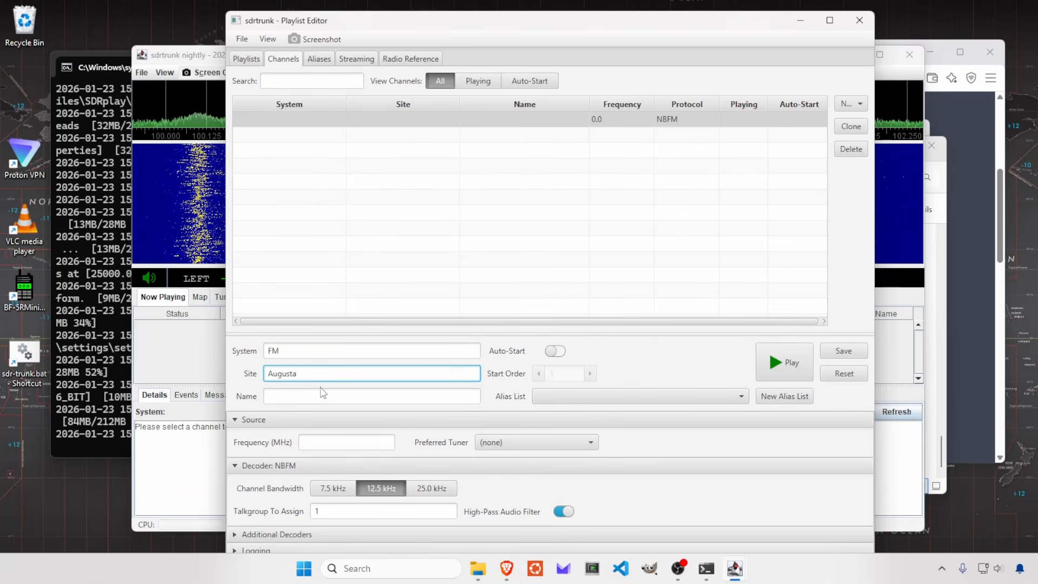
left_click(321, 397)
type("Sherif")
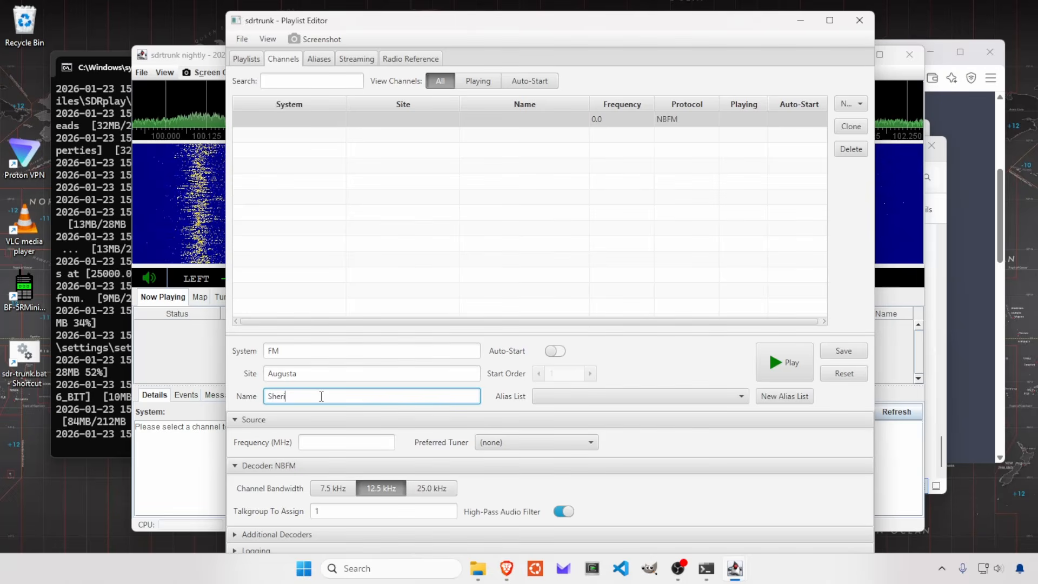
left_click(362, 442)
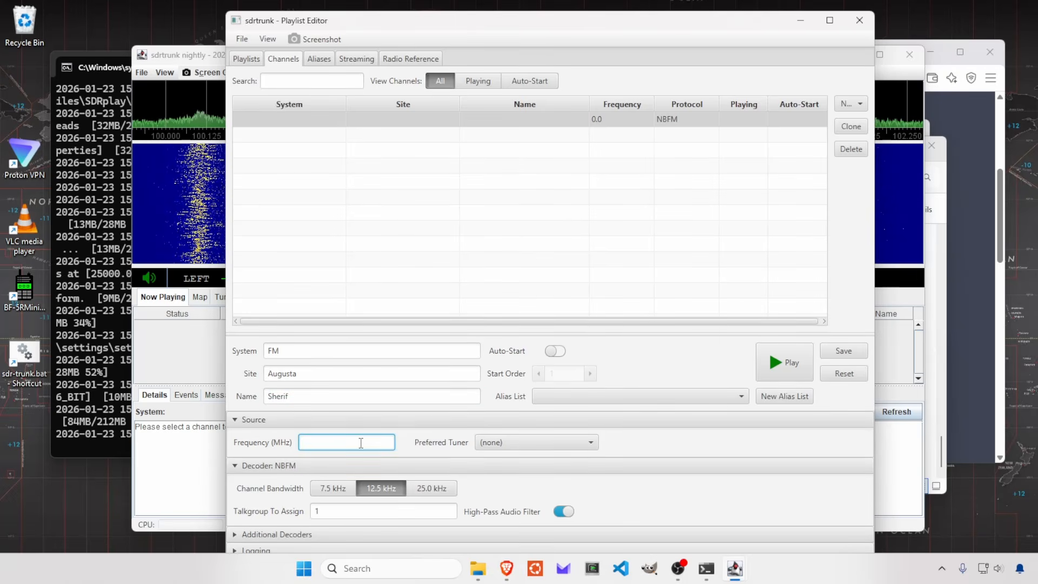
type("460.400")
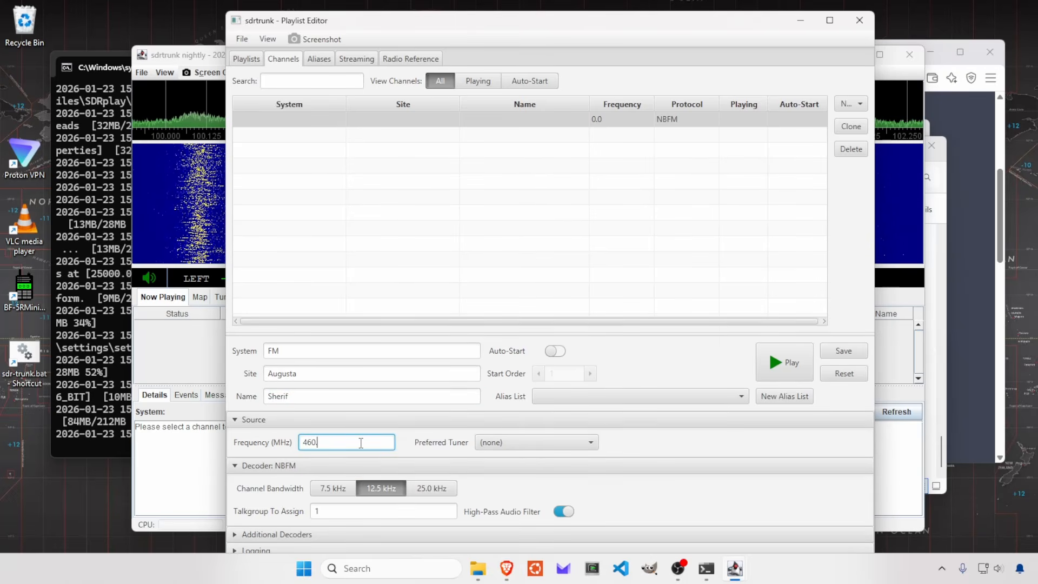
left_click(844, 351)
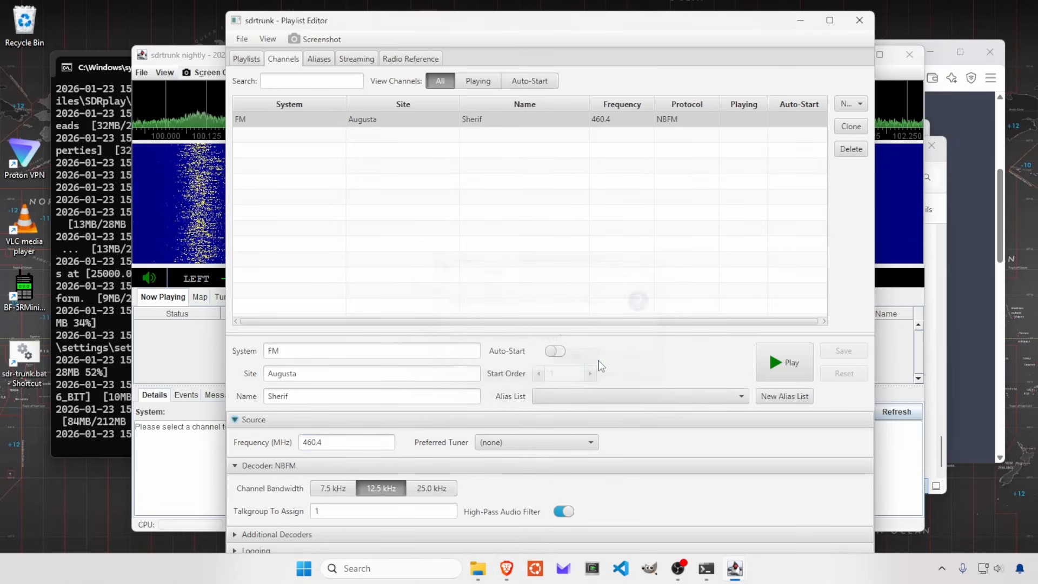
left_click(579, 359)
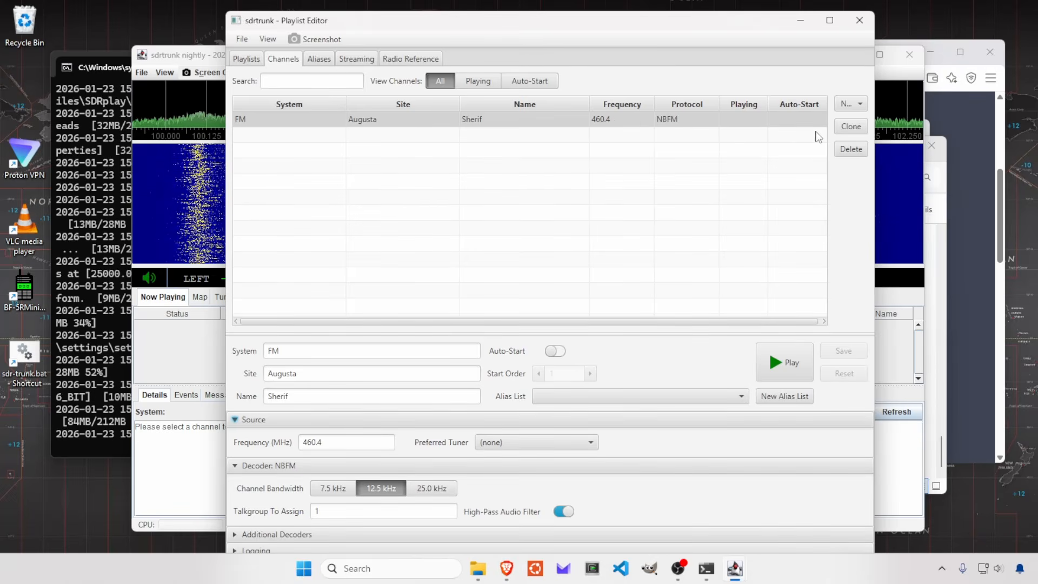
- Clone the Sherif channel, rename the copy Dispatch, set its frequency to 460.550 MHz, and save the changes
left_click(849, 126)
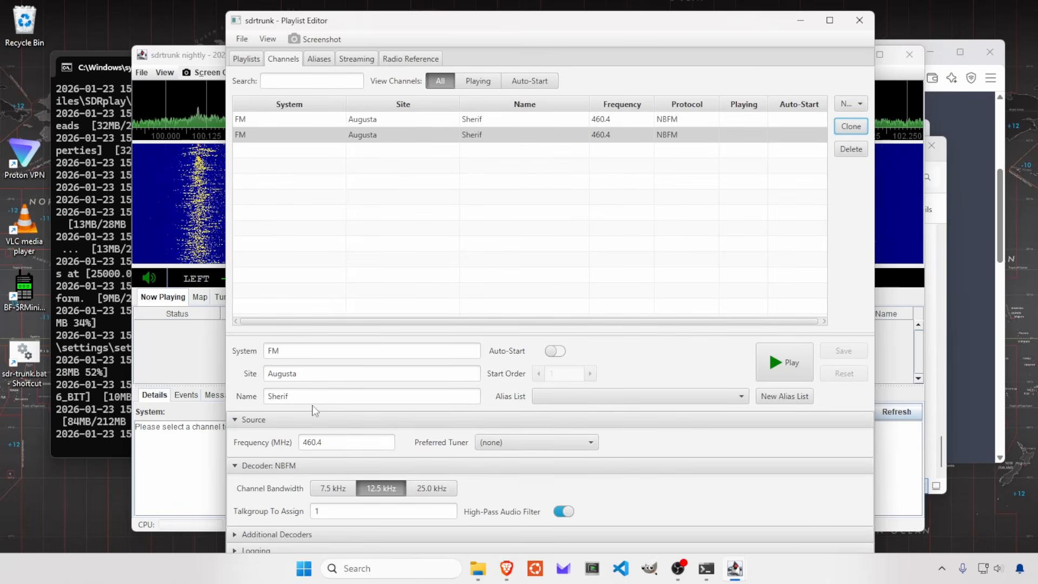
double_click(278, 396)
type("Dispatch")
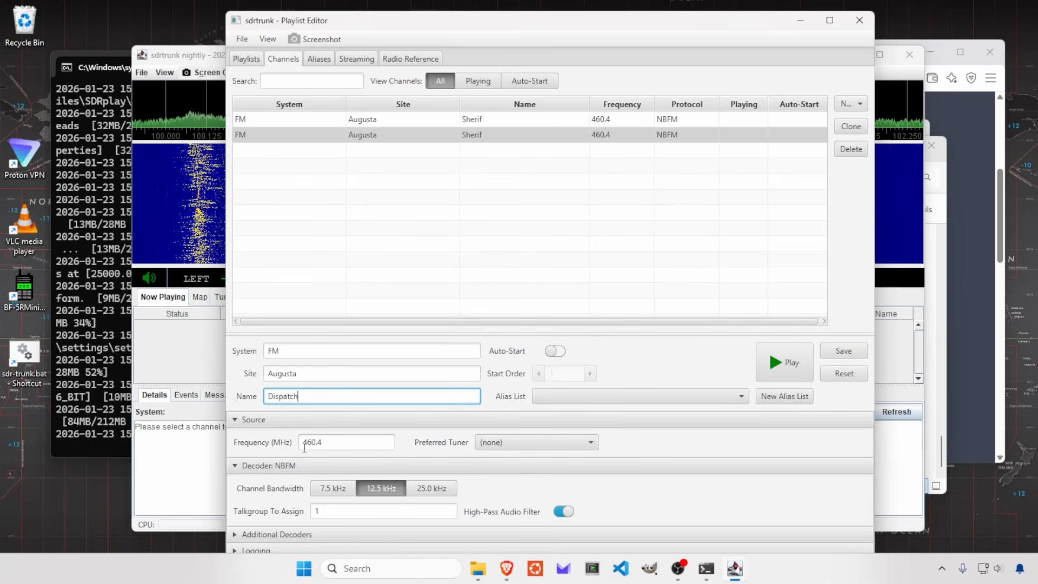
left_click(339, 443)
key("BackSpace")
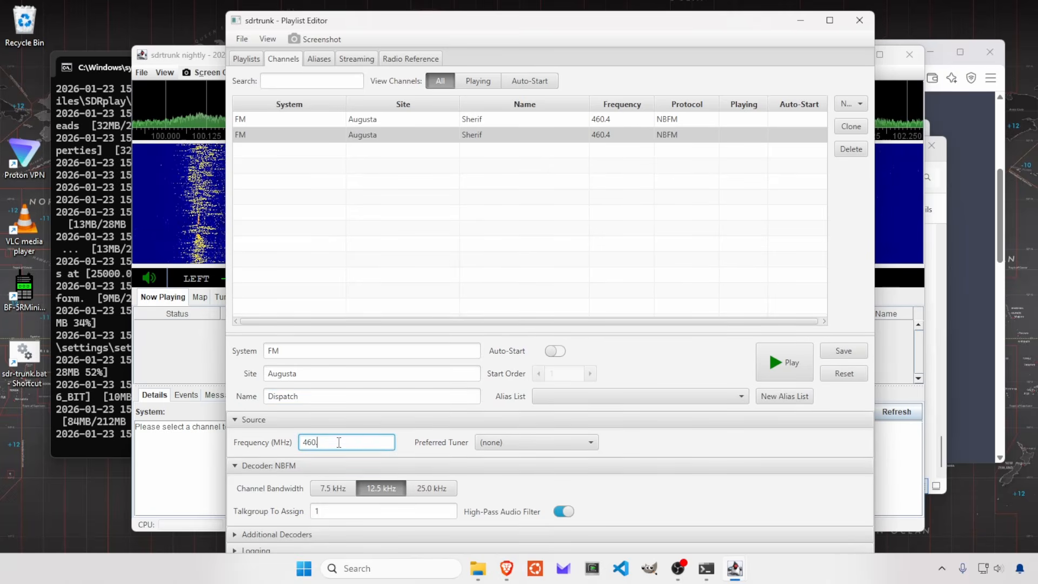
type("550")
left_click(843, 350)
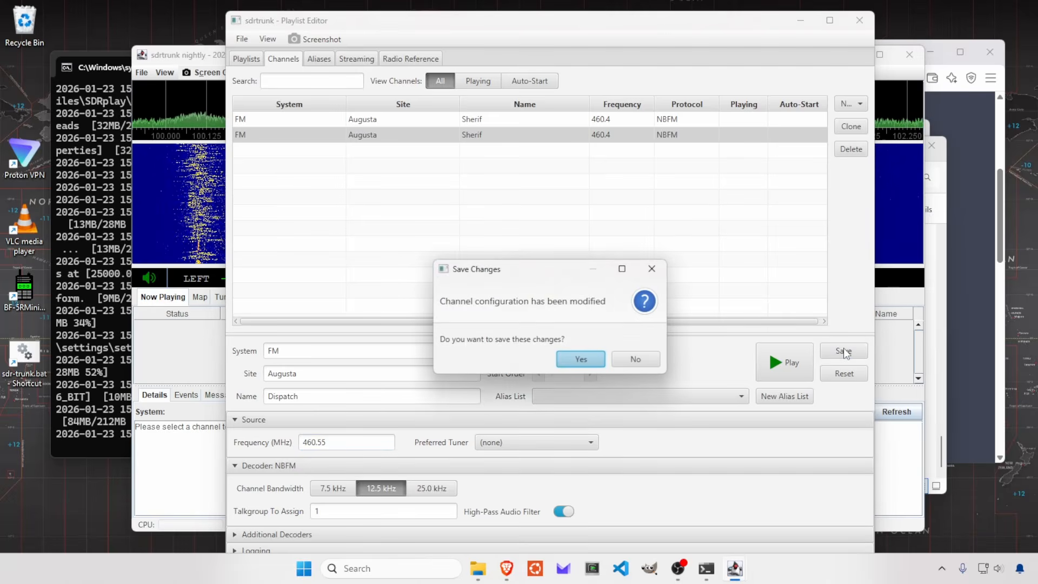
left_click(597, 359)
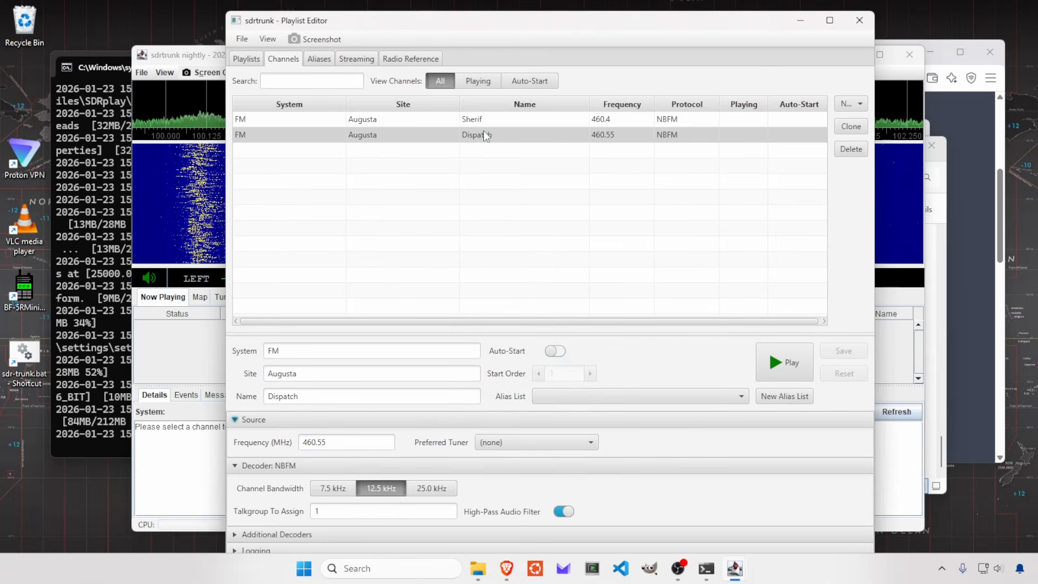
- Start playing the Sherif channel and bring the main sdrtrunk window to the front to watch its activity
left_click(495, 120)
left_click(506, 138)
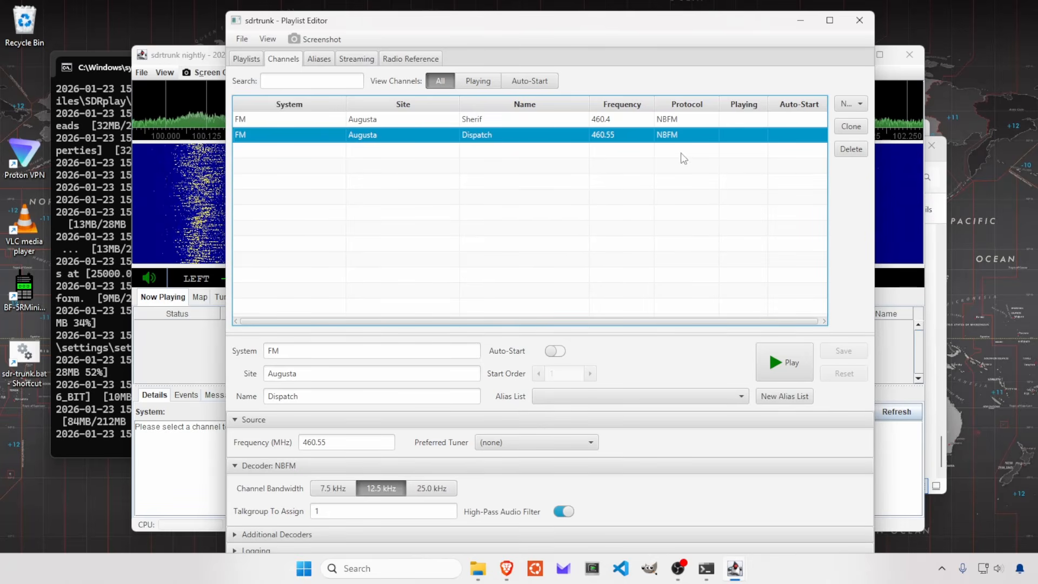
left_click(673, 124)
left_click(792, 351)
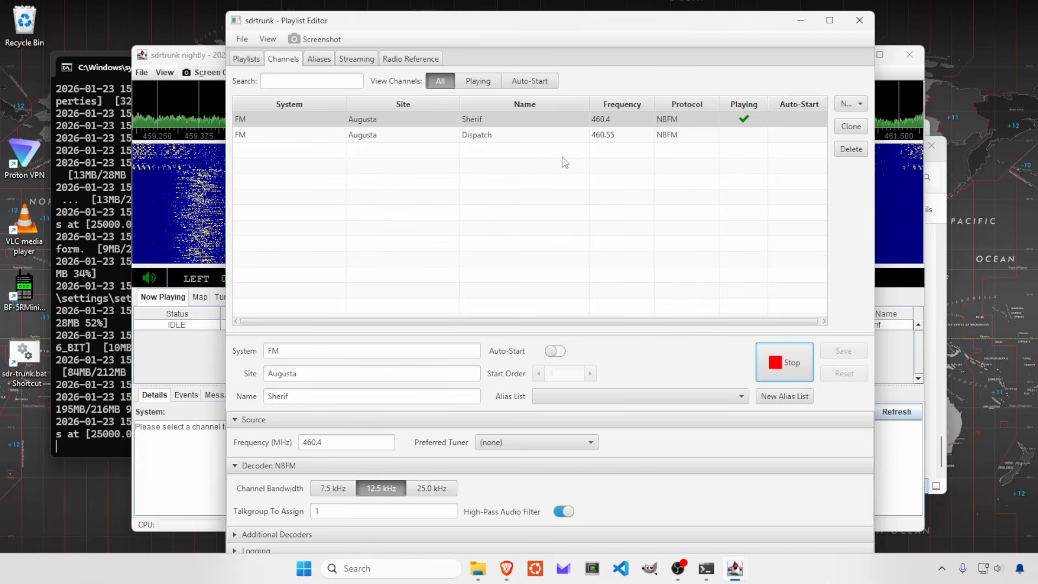
left_click(198, 366)
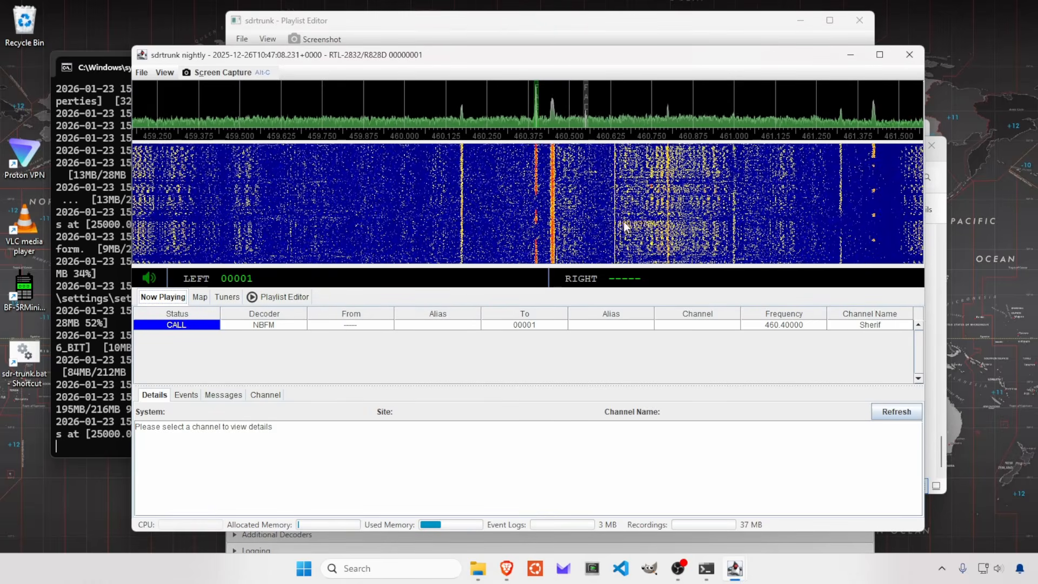
- Return to the Playlist Editor, stop the Sherif channel and start playing the Dispatch channel
mouse_move(736, 565)
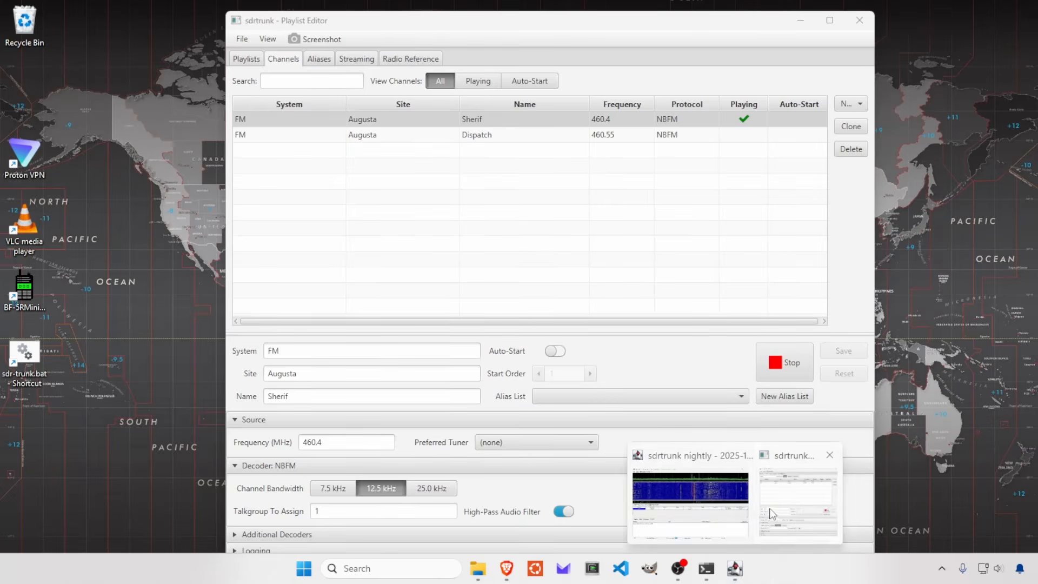
left_click(772, 514)
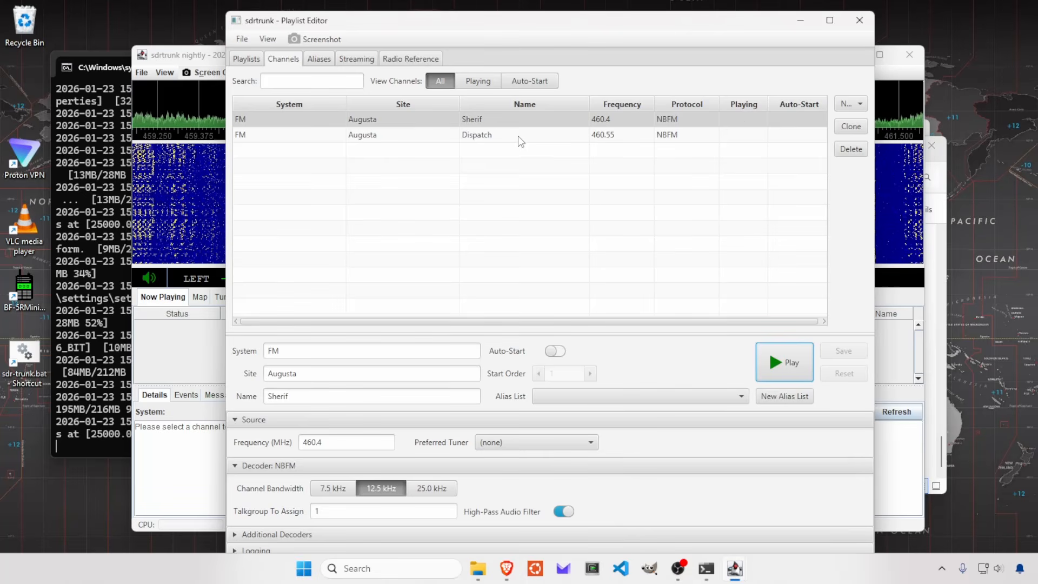
left_click(518, 135)
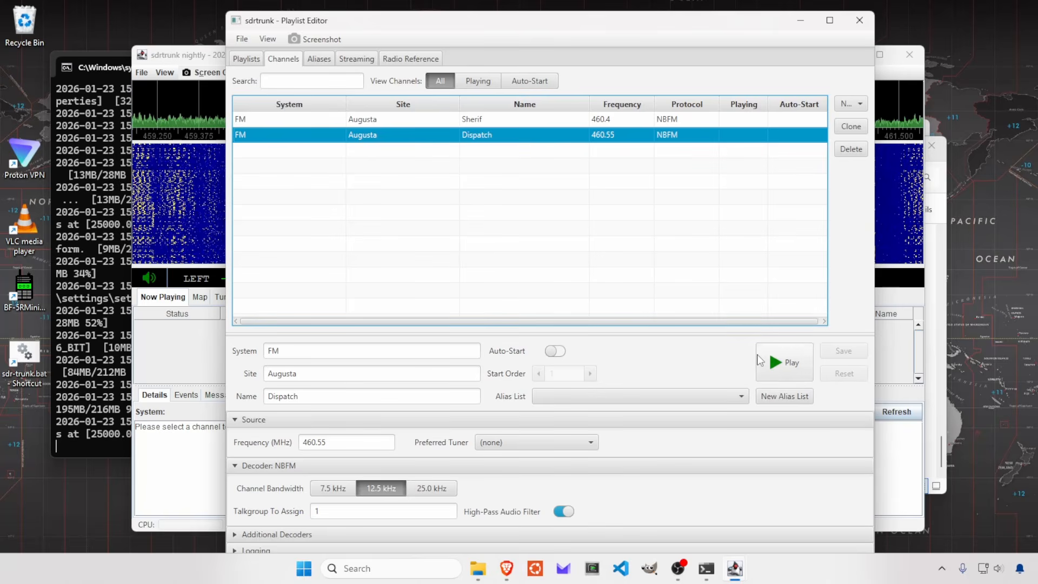
left_click(784, 365)
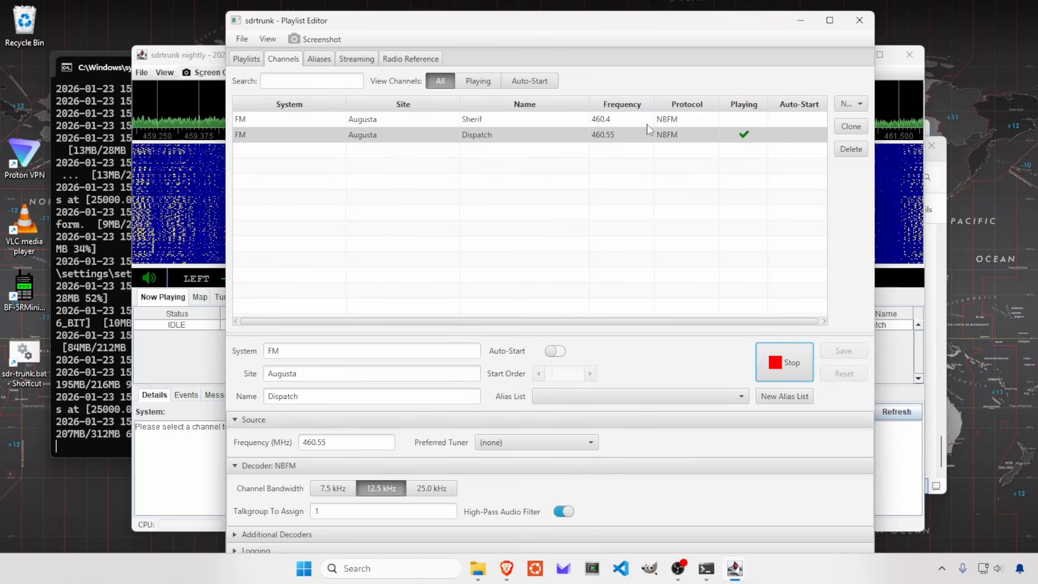
left_click(568, 123)
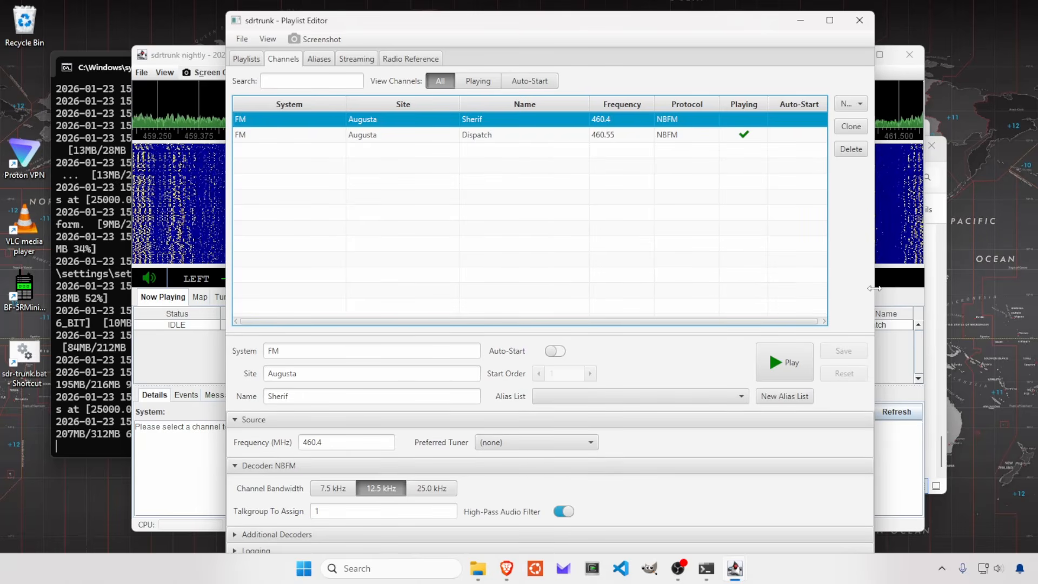
- Widen the Playlist Editor, add another blank NBFM channel, and view its preferred tuner choices
left_click_drag(875, 288, 902, 288)
left_click(887, 106)
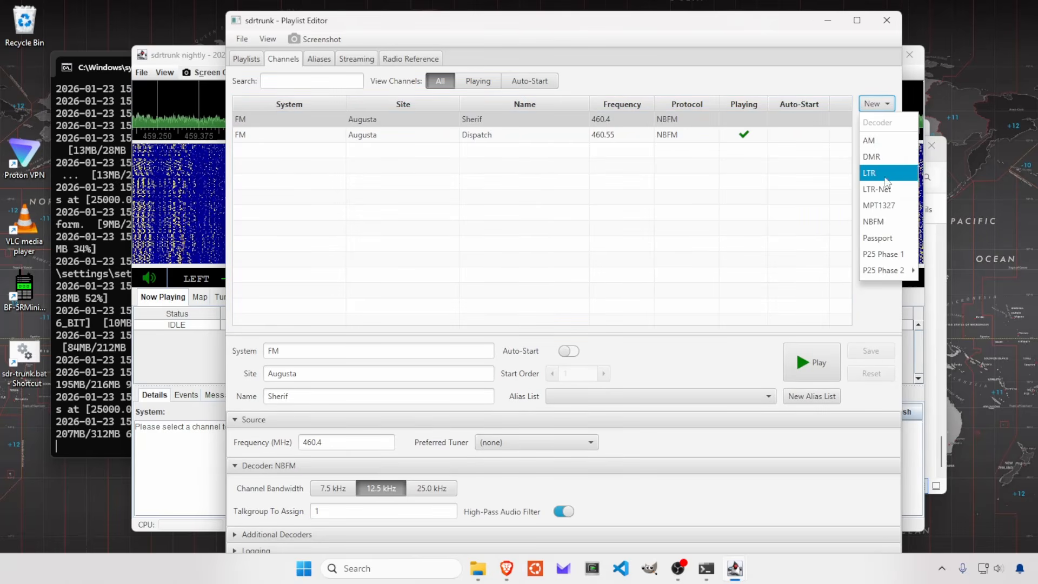
left_click(882, 221)
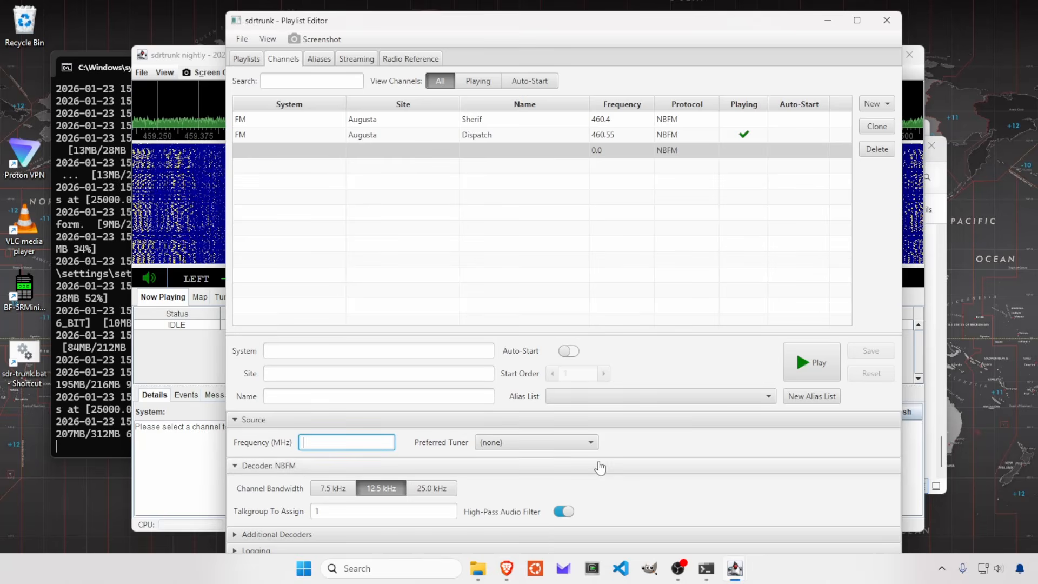
left_click(574, 441)
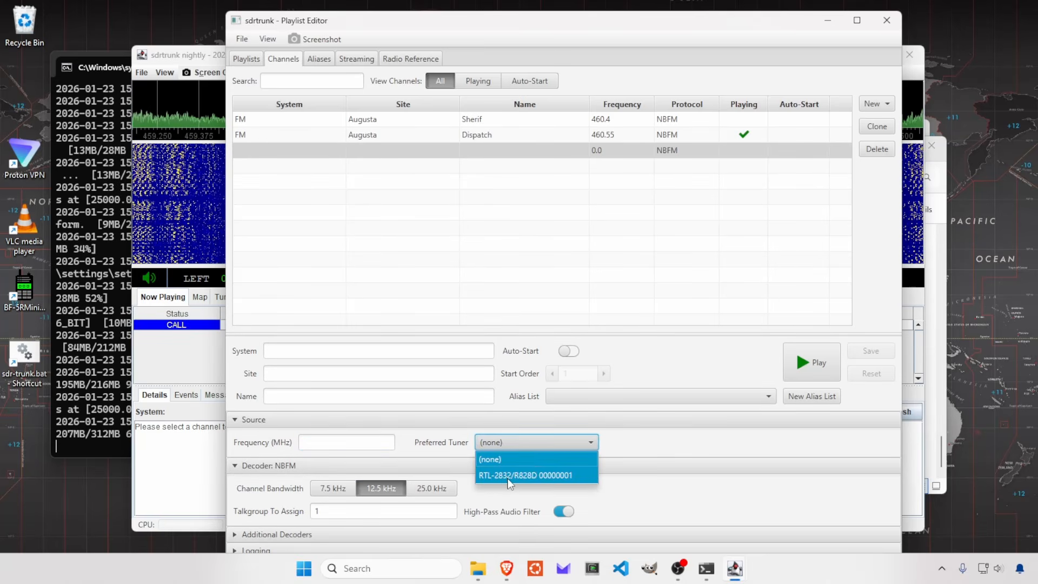
- Make the spectrum graph taller in the main sdrtrunk window, and stop the Dispatch channel in the Playlist Editor
left_click(196, 370)
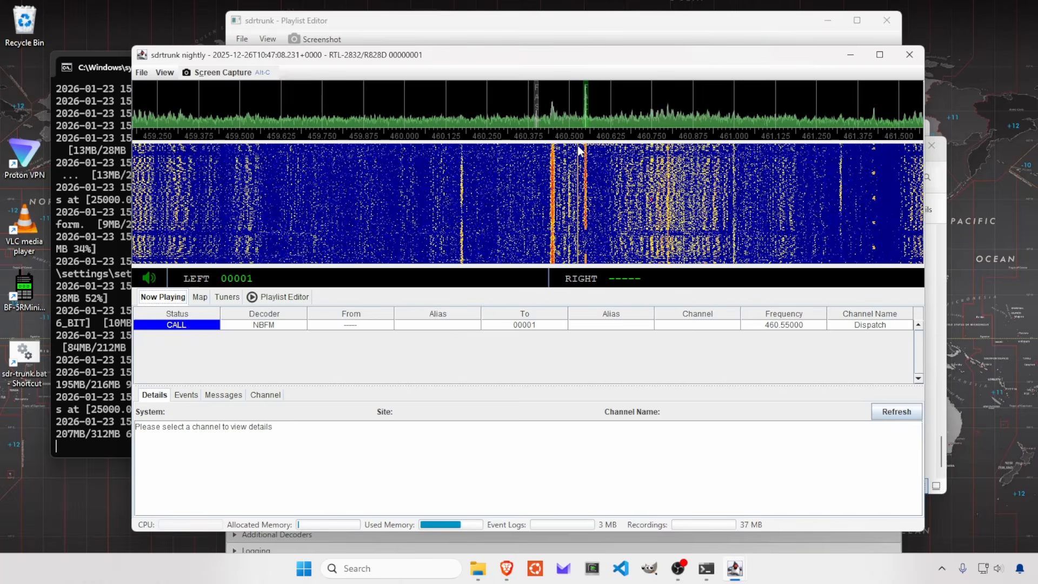
left_click_drag(578, 142, 578, 163)
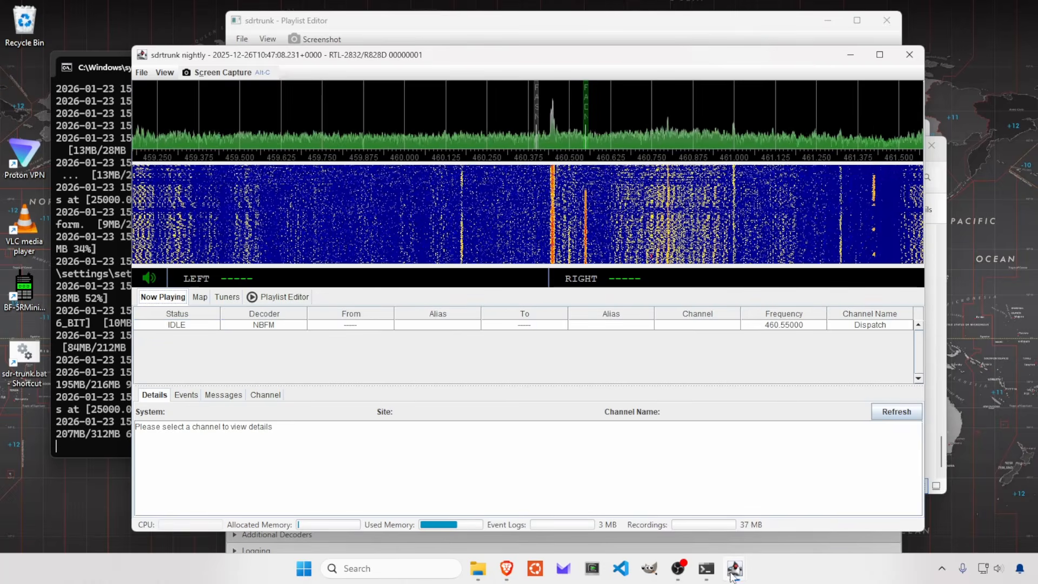
mouse_move(735, 568)
left_click(771, 542)
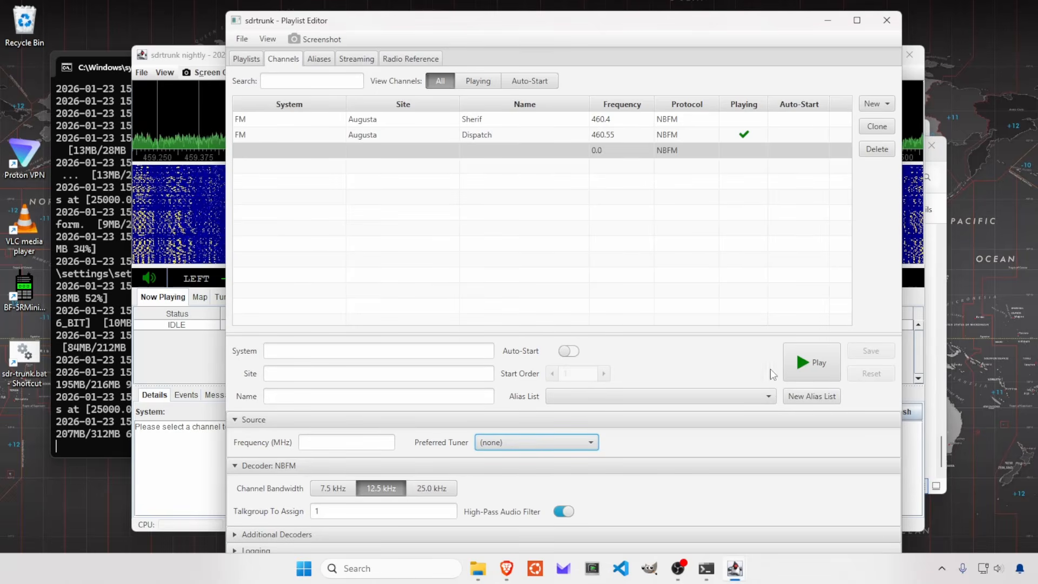
left_click(660, 141)
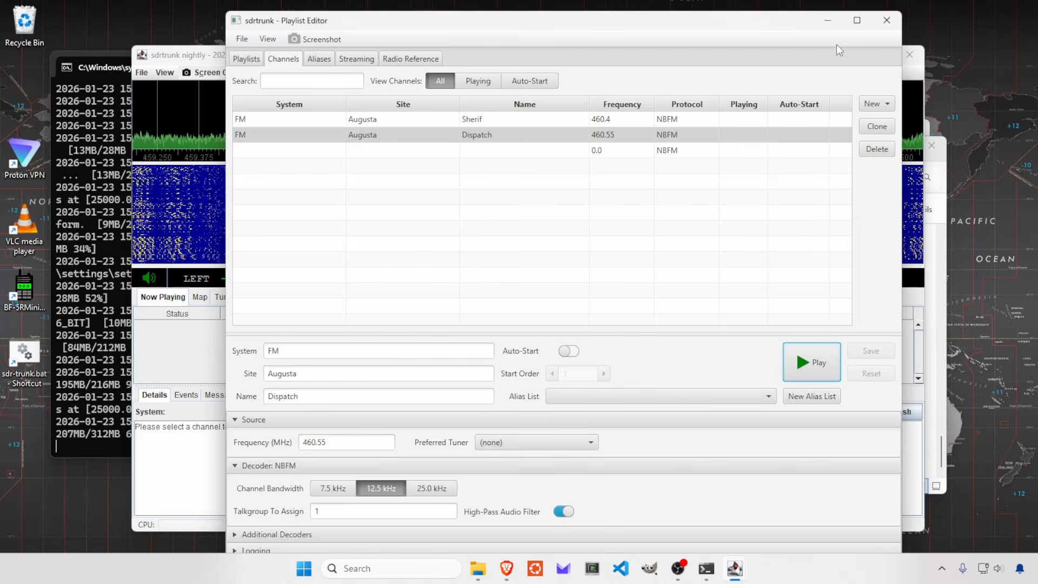
- Minimize the Playlist Editor, zoom the spectrum to 4x around 460.45 MHz, and enlarge the spectrum and waterfall area
left_click(828, 21)
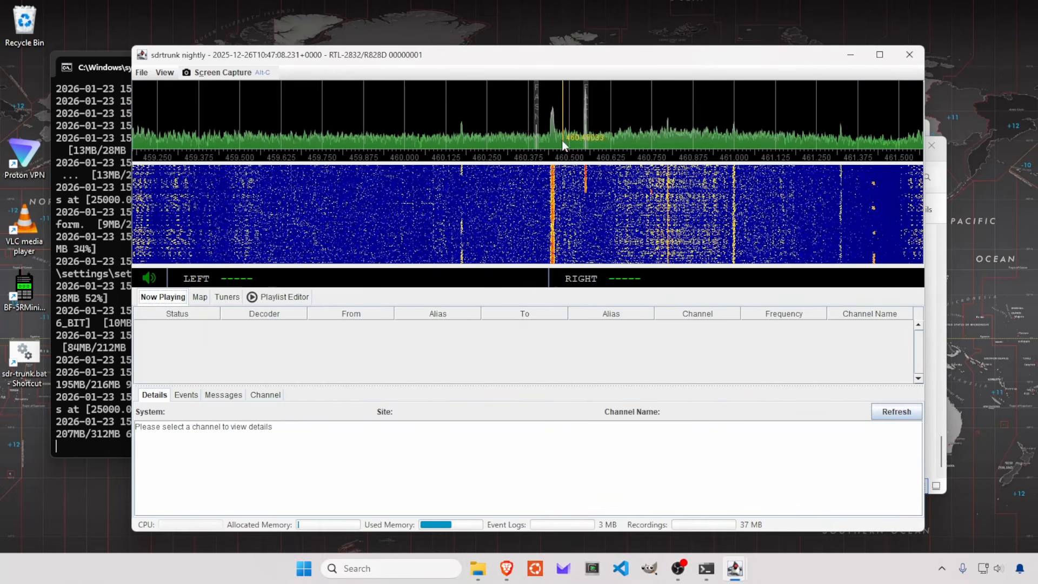
scroll(561, 186, "up", 2)
scroll(560, 186, "down", 2)
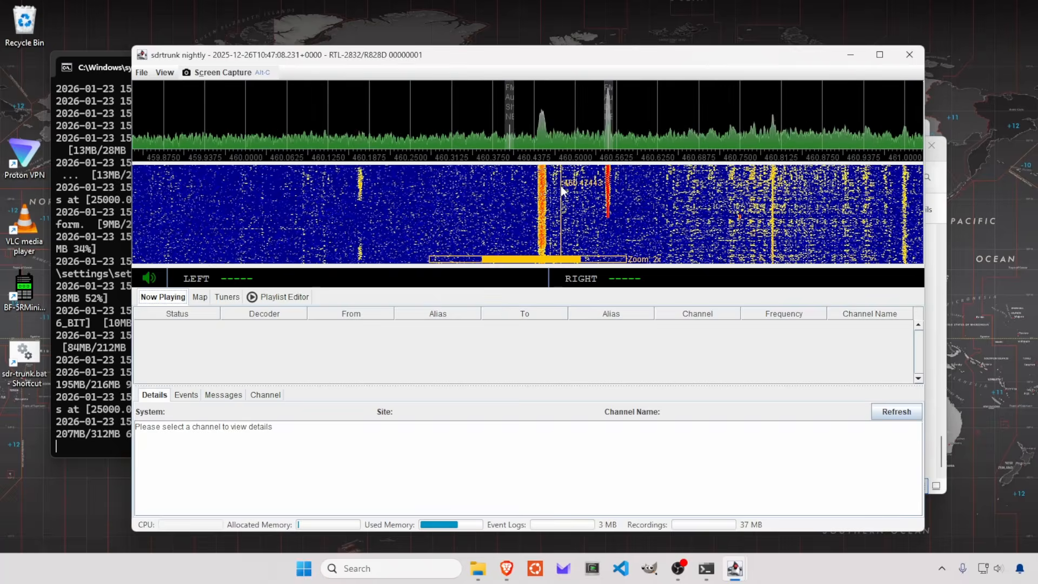
scroll(560, 186, "up", 1)
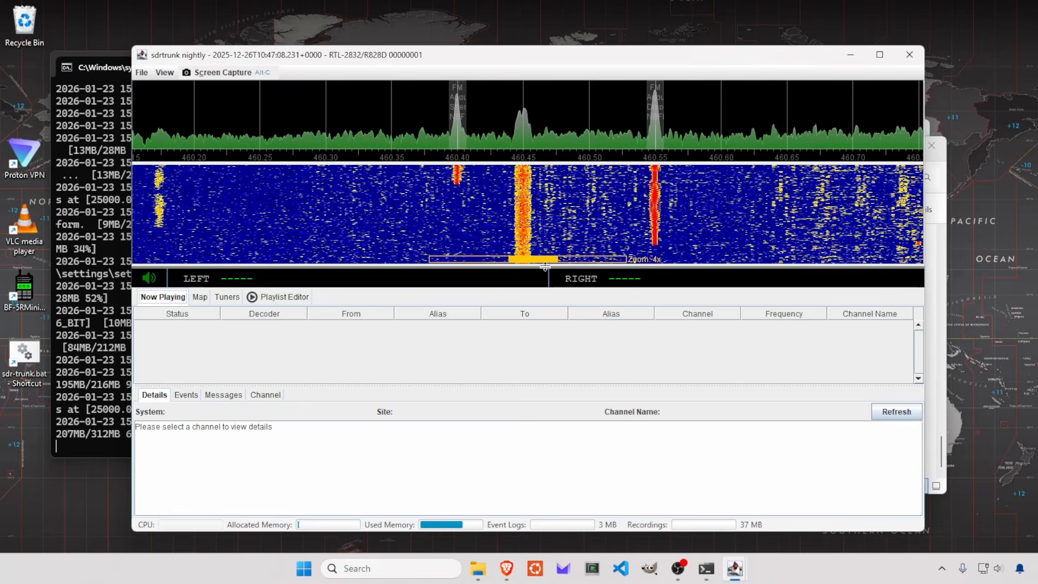
left_click_drag(546, 289, 543, 360)
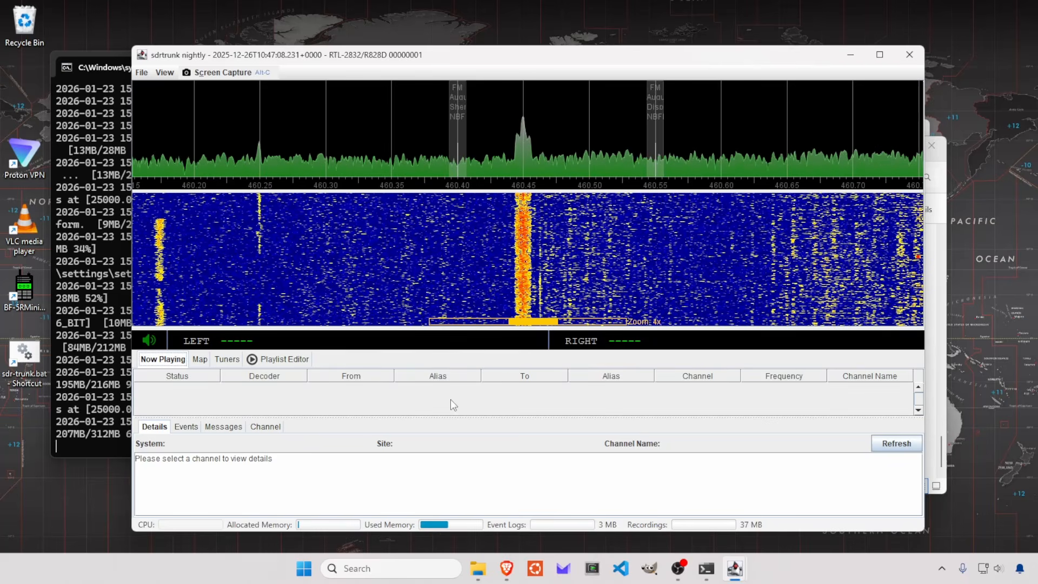
- Reopen the Playlist Editor and look over the settings of the Sherif channel and the Dispatch channel
mouse_move(734, 568)
left_click(790, 513)
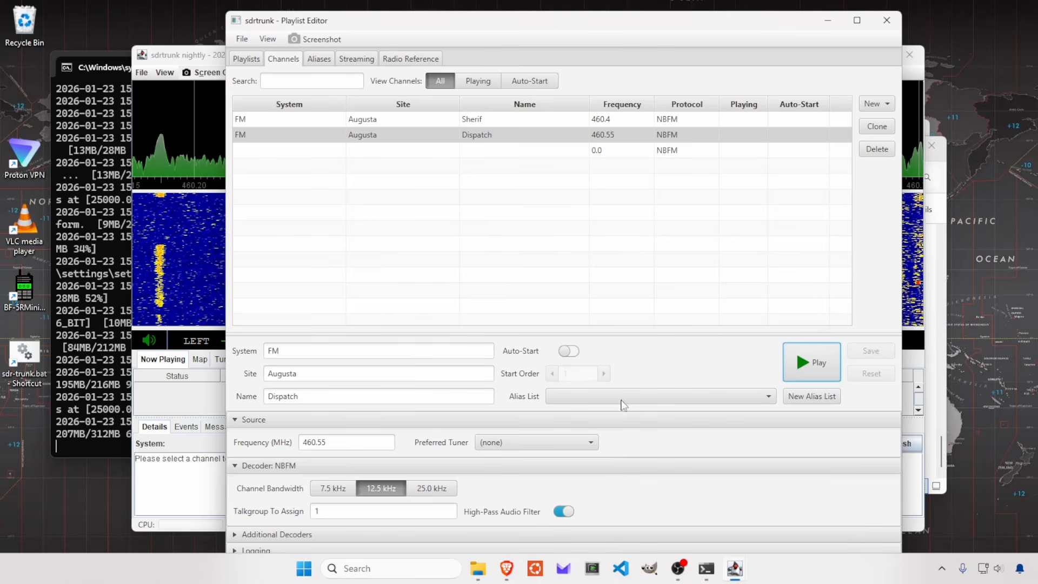
left_click(527, 120)
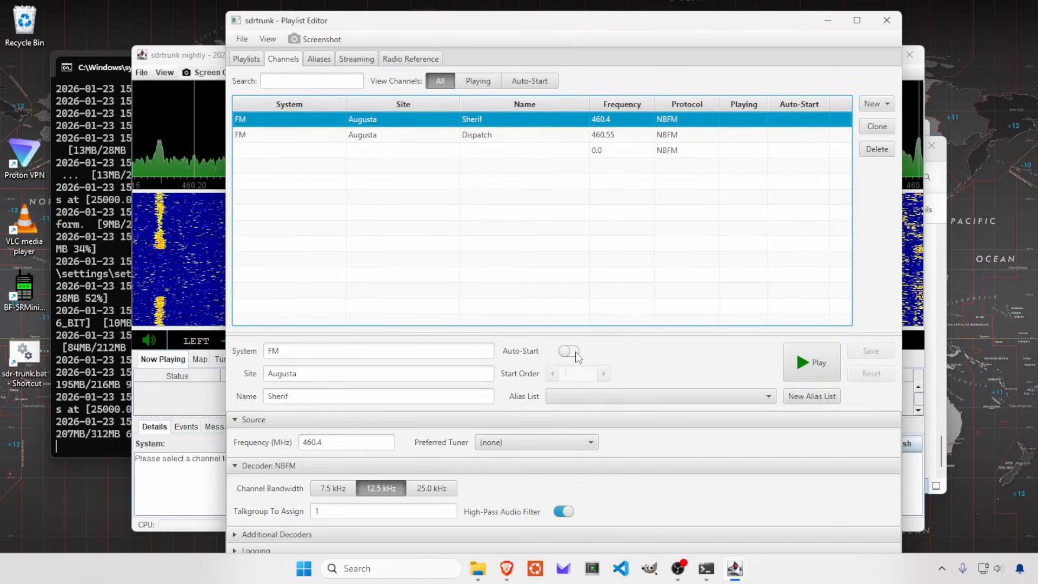
left_click(534, 136)
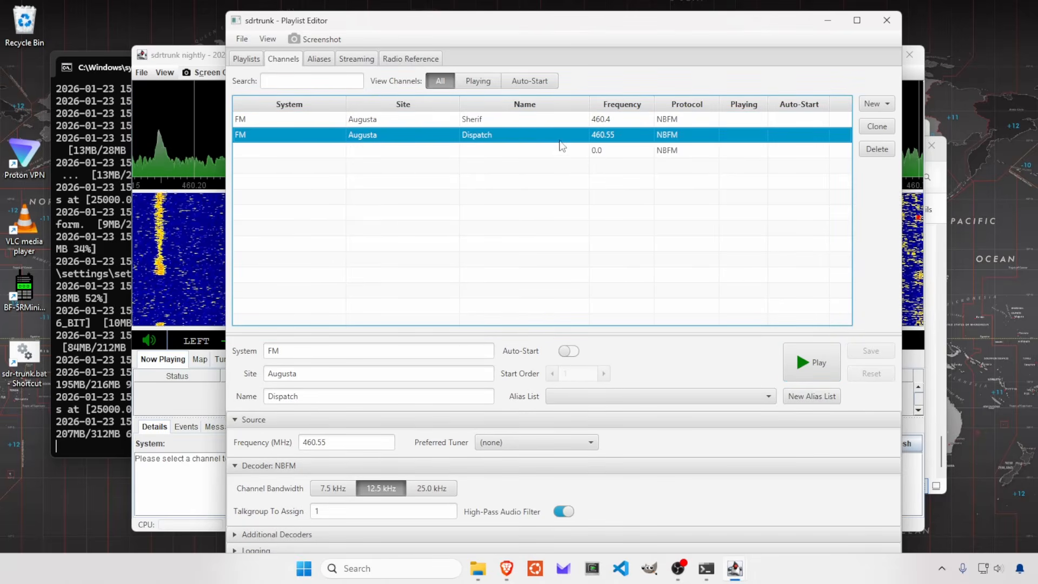